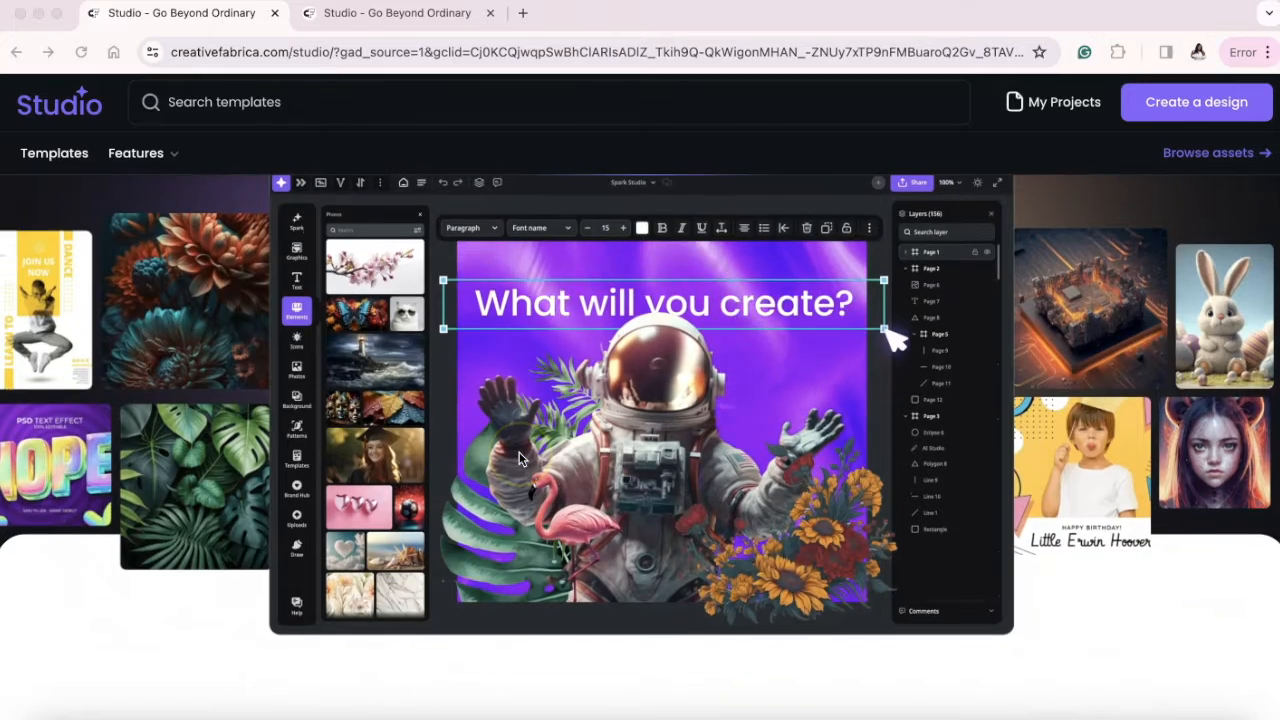
# Look through the Studio landing page's sections on assets, Spark AI, licensing and the community
pyautogui.scroll(-2, 519, 452)
pyautogui.scroll(-6, 519, 452)
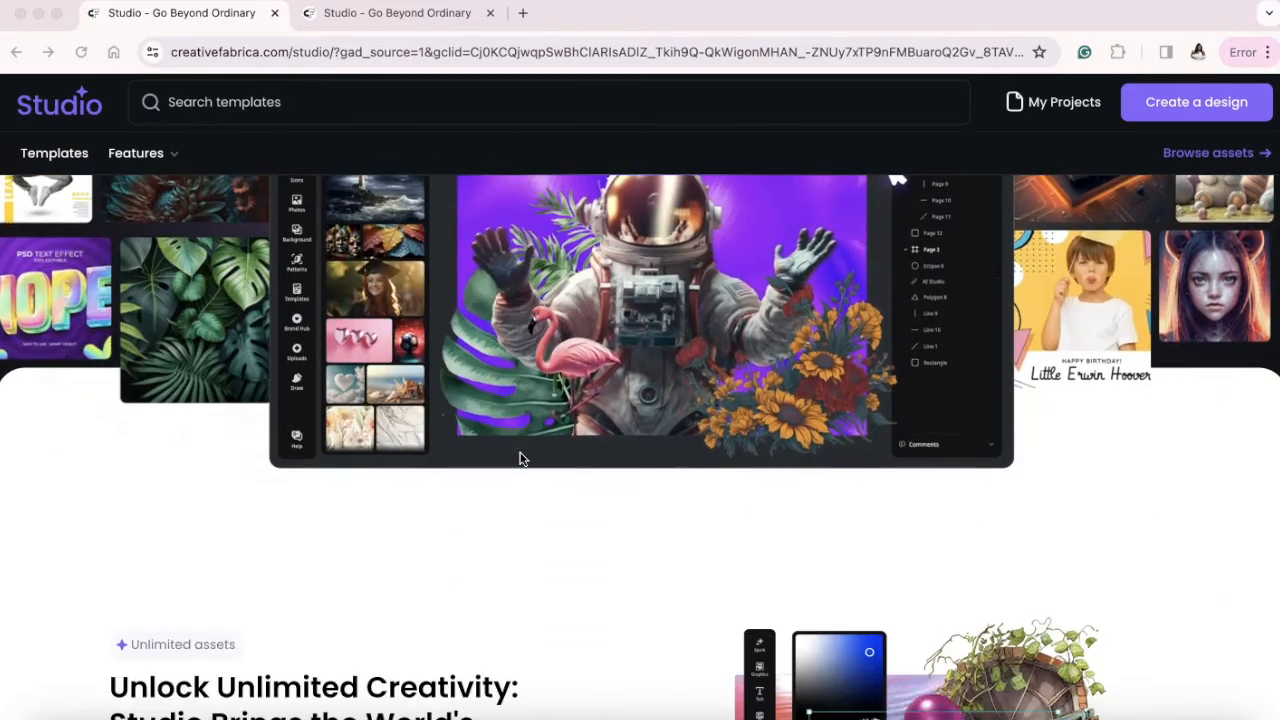
pyautogui.scroll(-1, 523, 457)
pyautogui.scroll(-7, 523, 457)
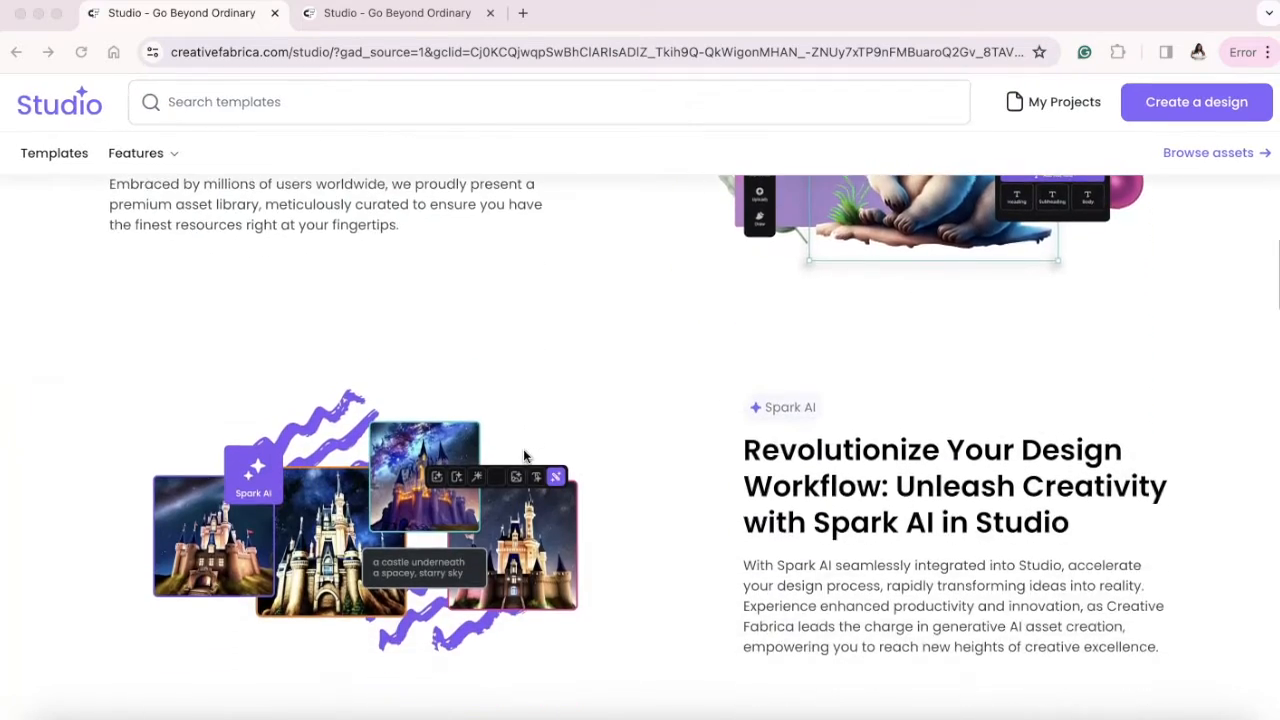
pyautogui.scroll(-7, 523, 457)
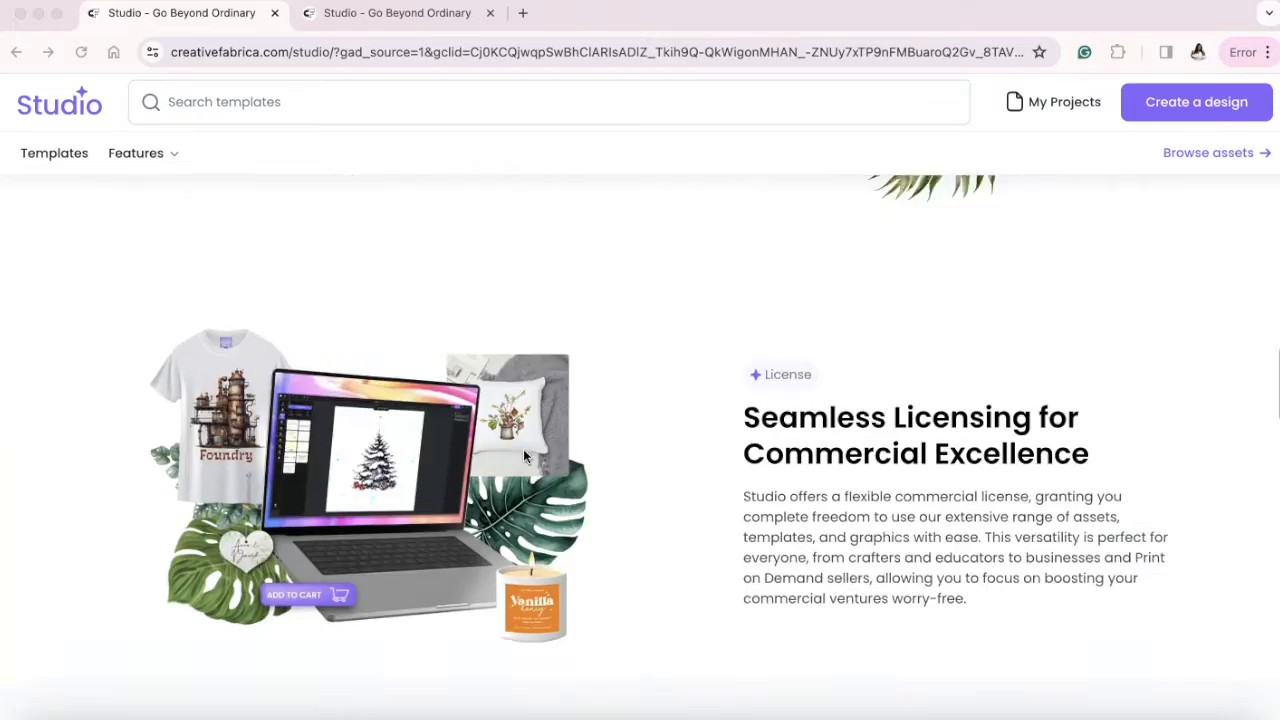
pyautogui.scroll(-8, 523, 449)
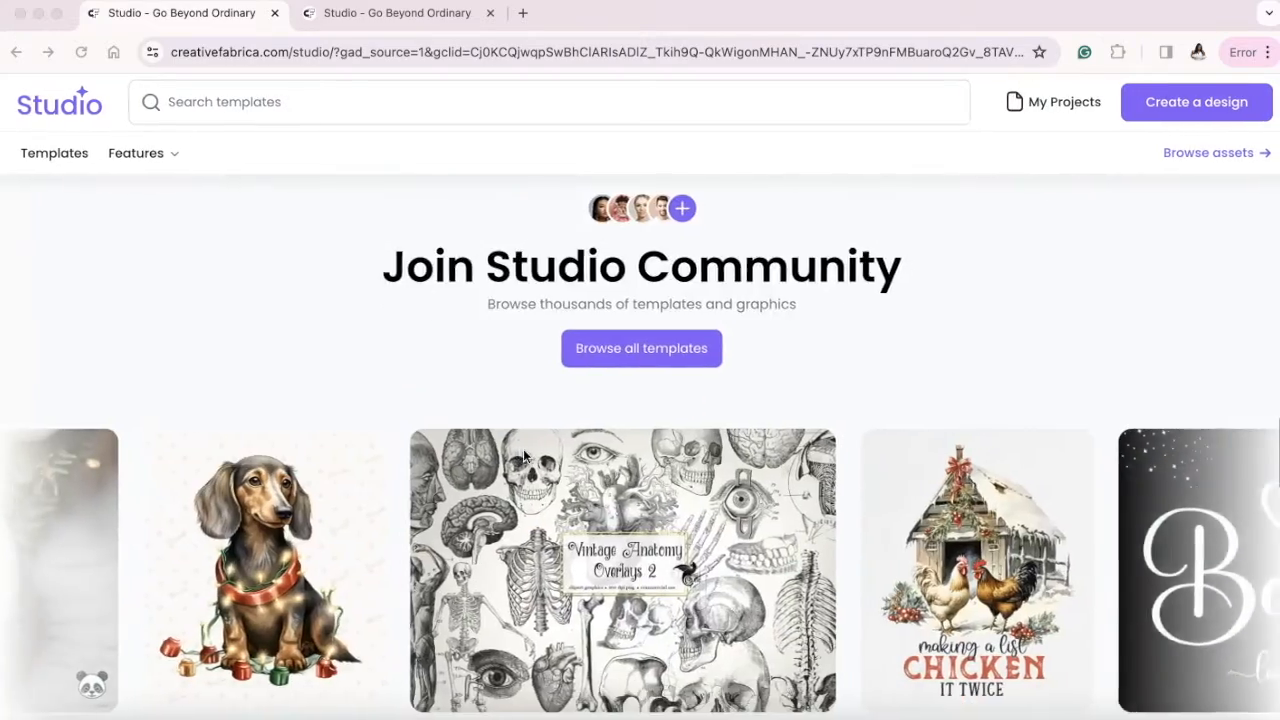
pyautogui.scroll(-3, 523, 449)
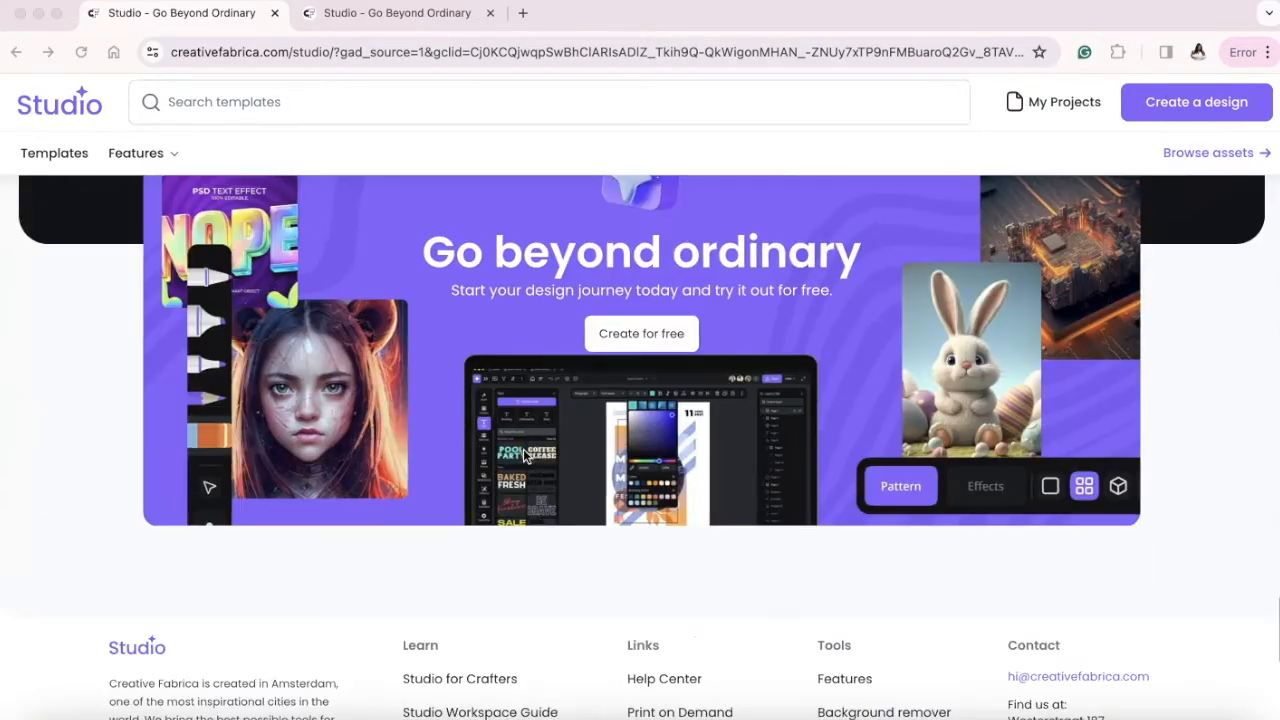
pyautogui.scroll(20, 523, 449)
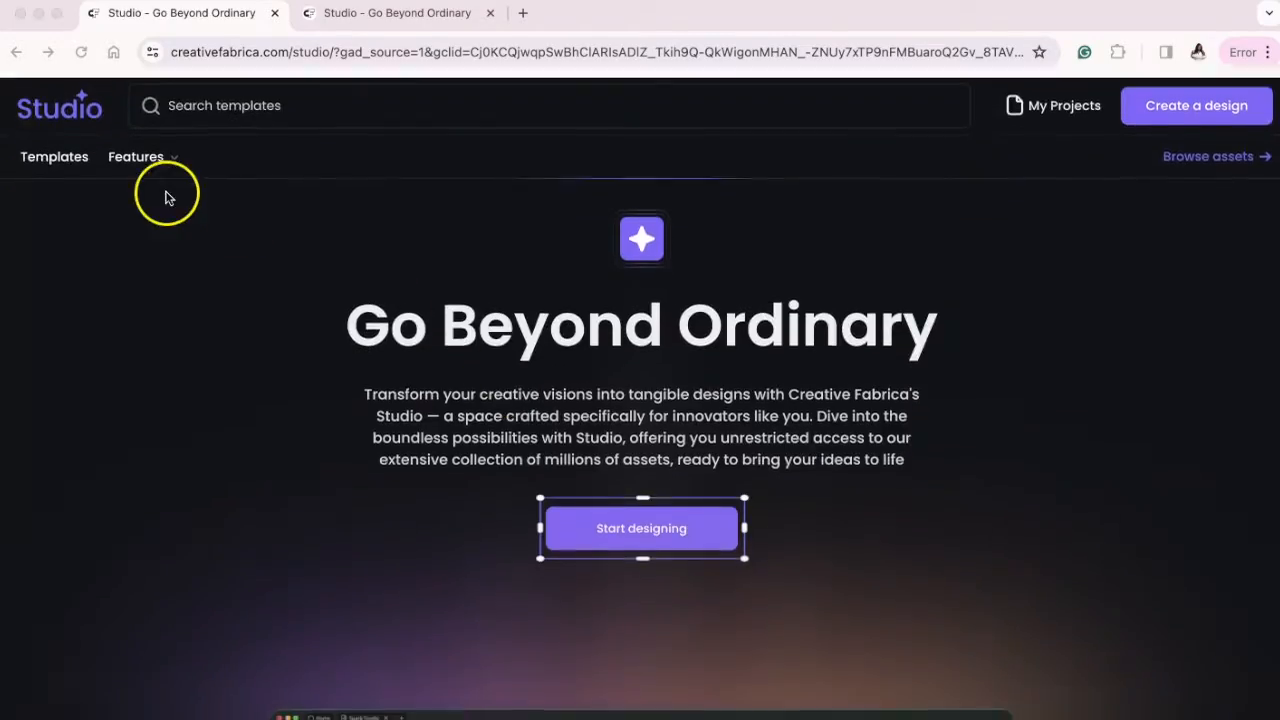
# Open the Studio templates library, close the extra Studio tab and search the templates for "graduation"
pyautogui.click(64, 156)
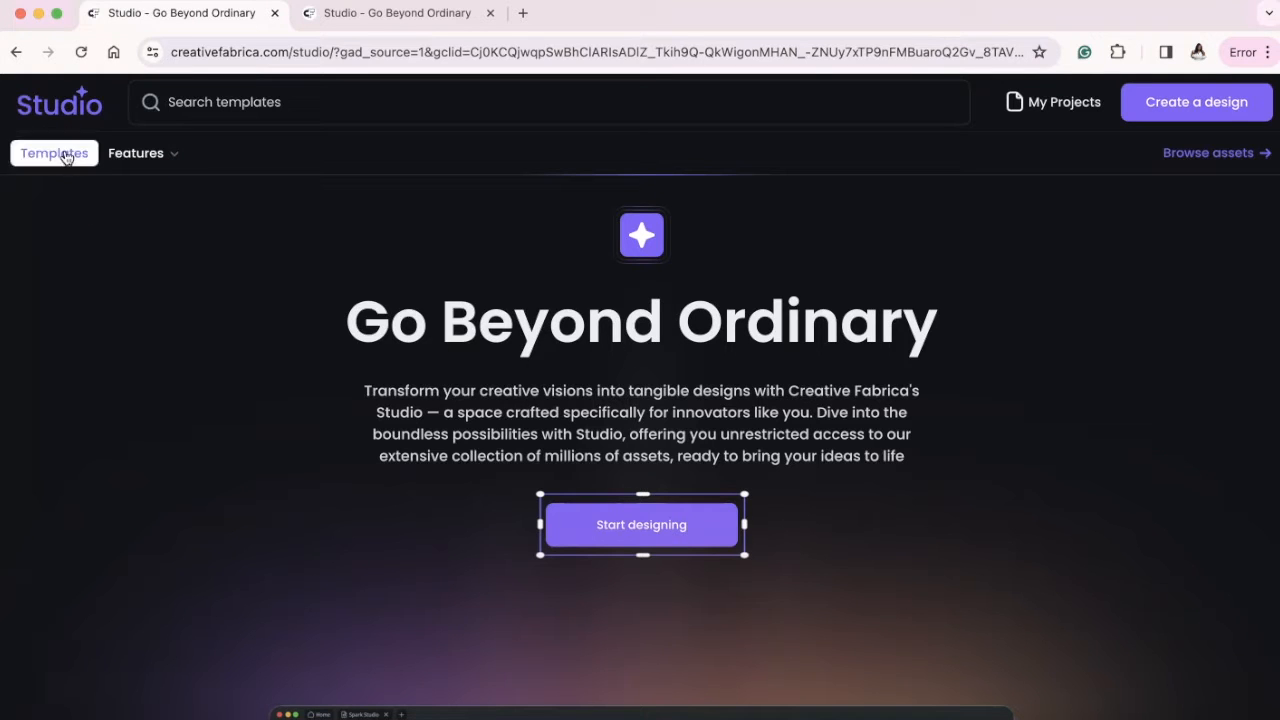
pyautogui.click(76, 158)
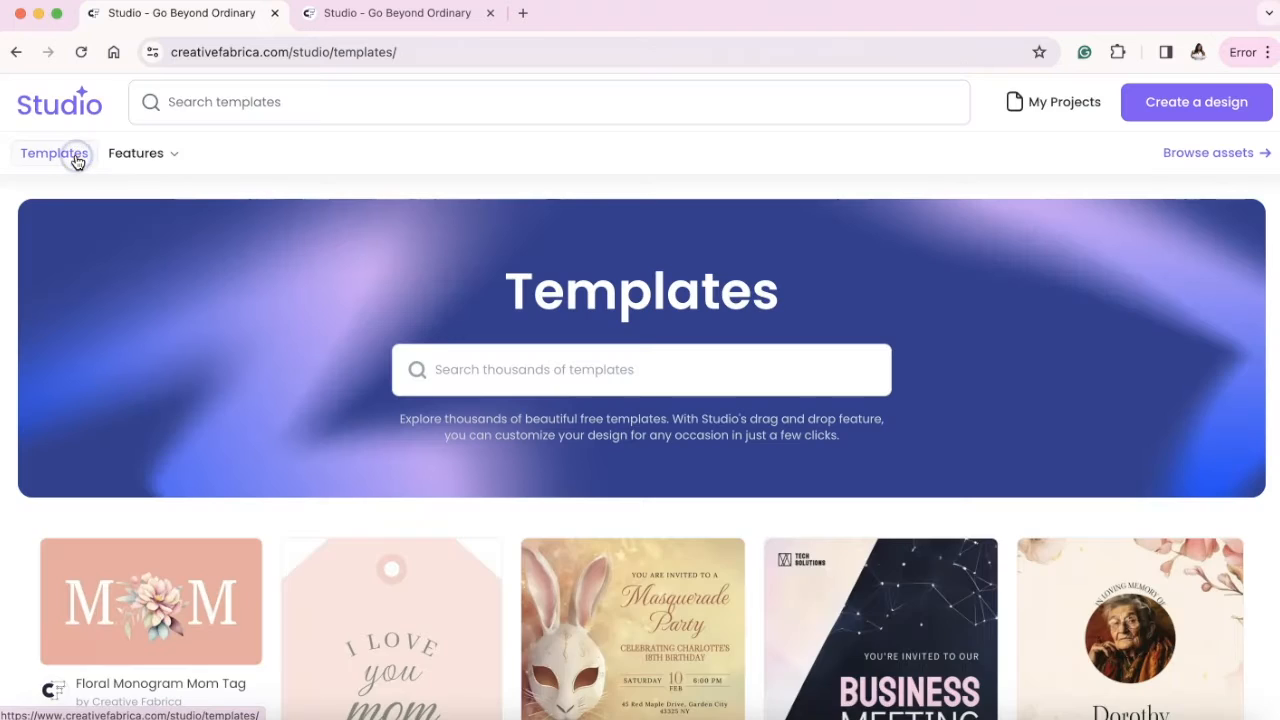
pyautogui.scroll(-4, 416, 325)
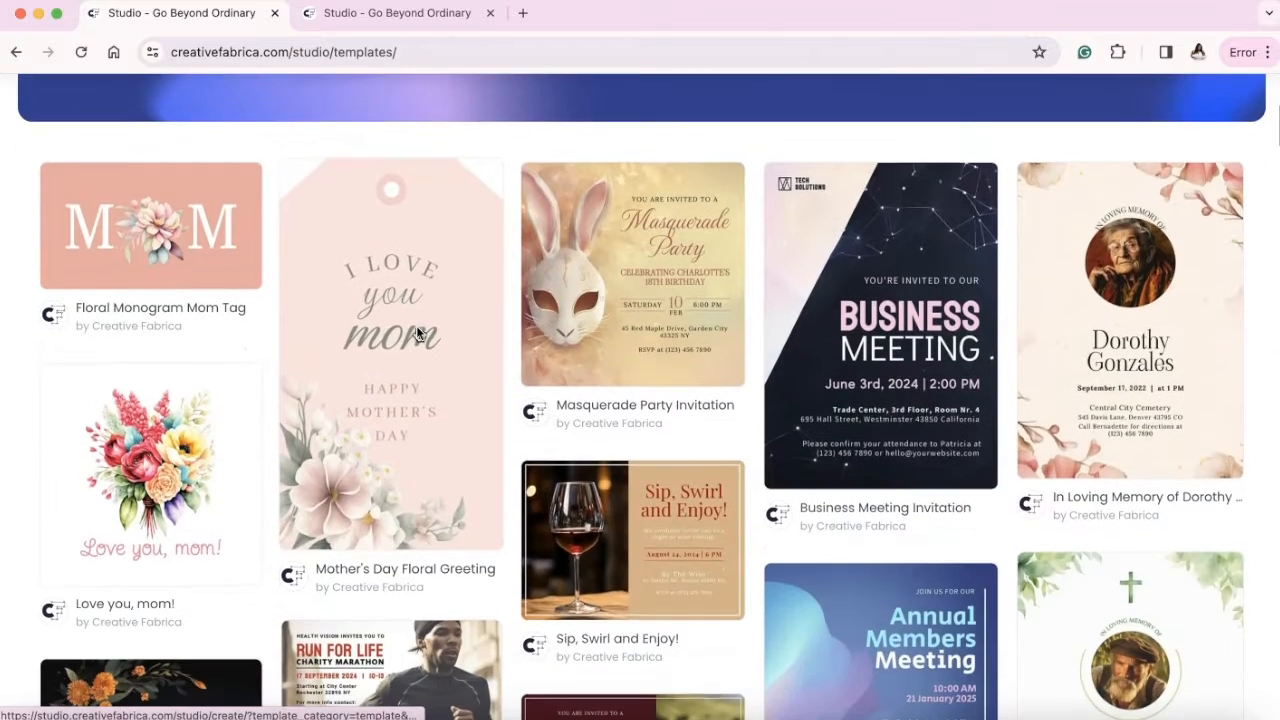
pyautogui.scroll(4, 416, 325)
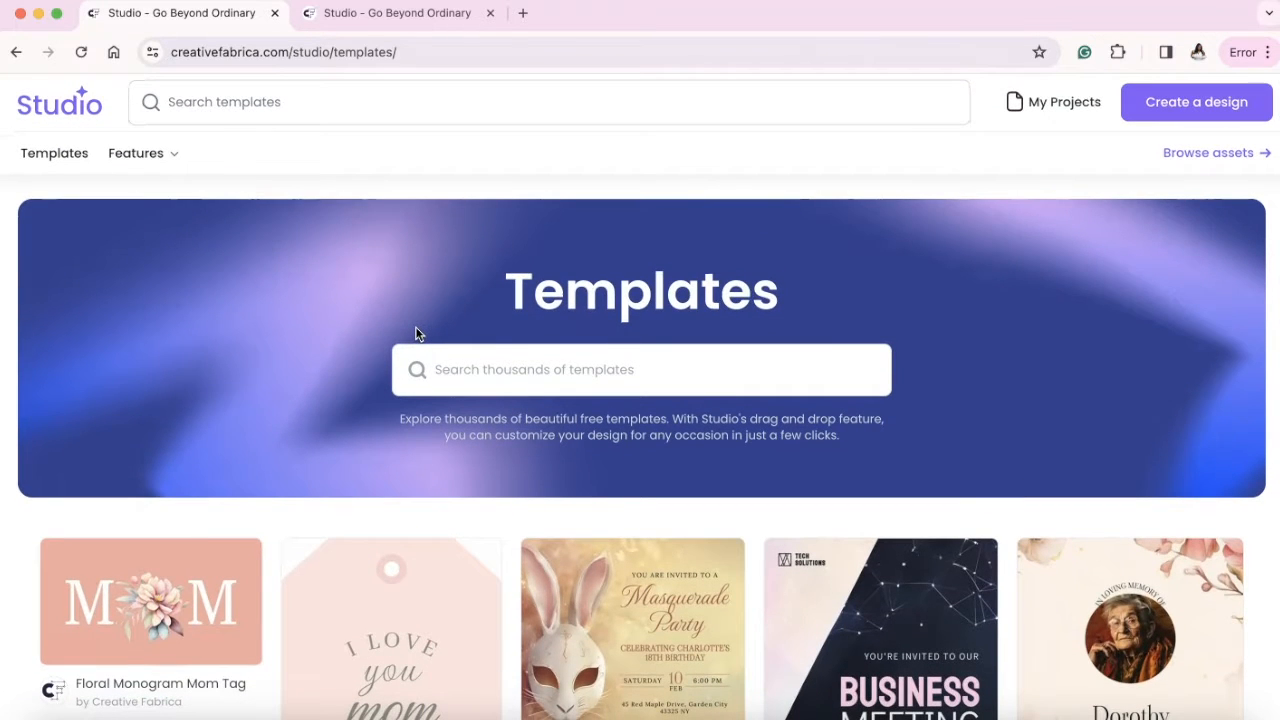
pyautogui.click(490, 13)
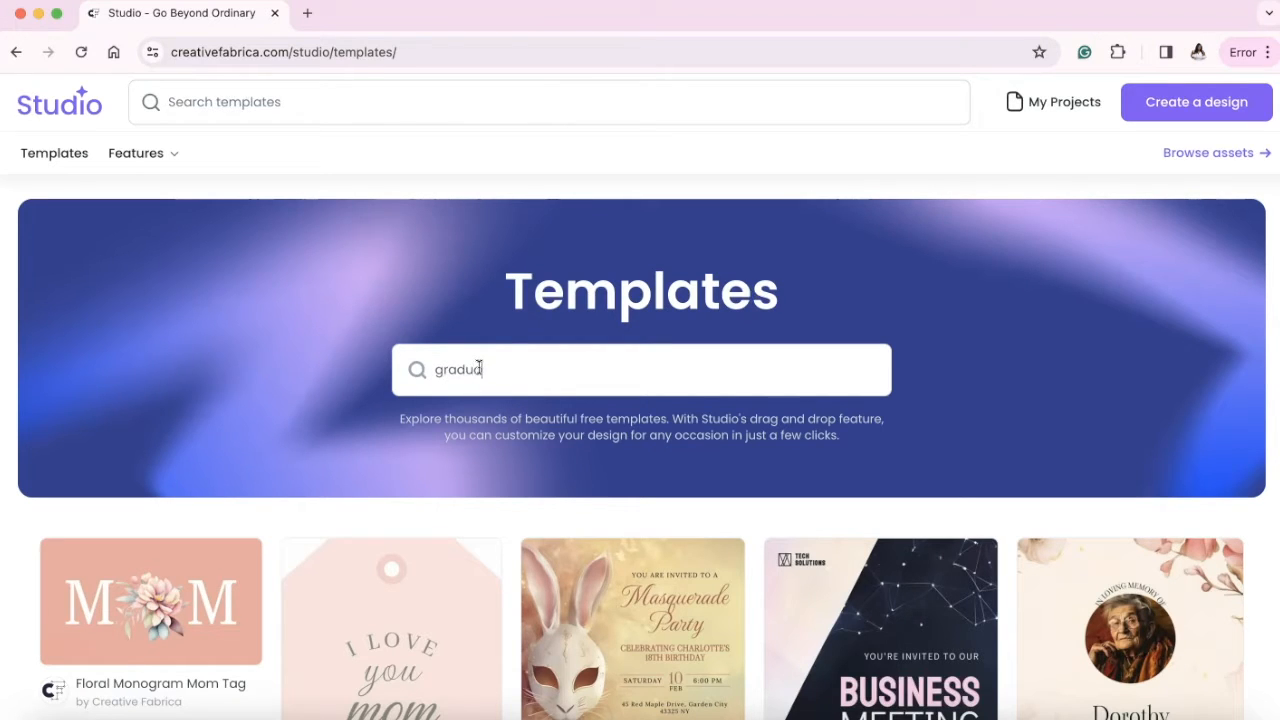
pyautogui.press('Return')
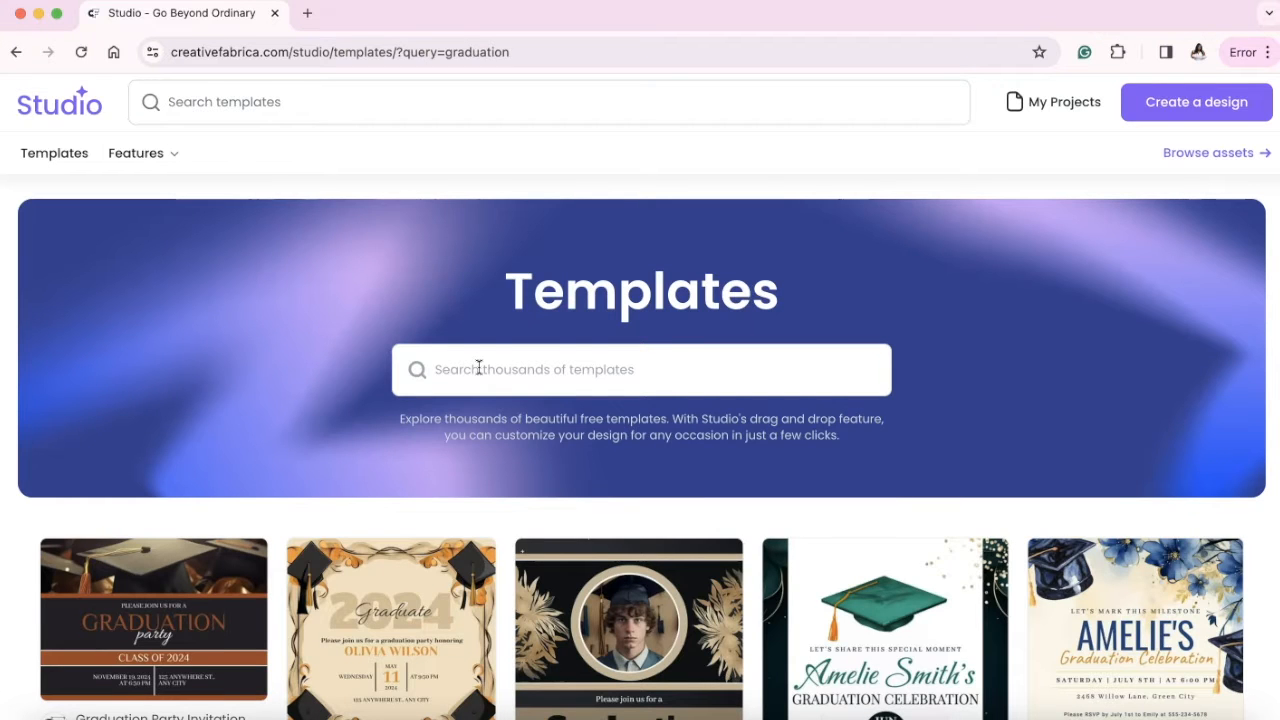
# Examine the whole range of graduation invitation designs in the template results
pyautogui.scroll(-3, 329, 449)
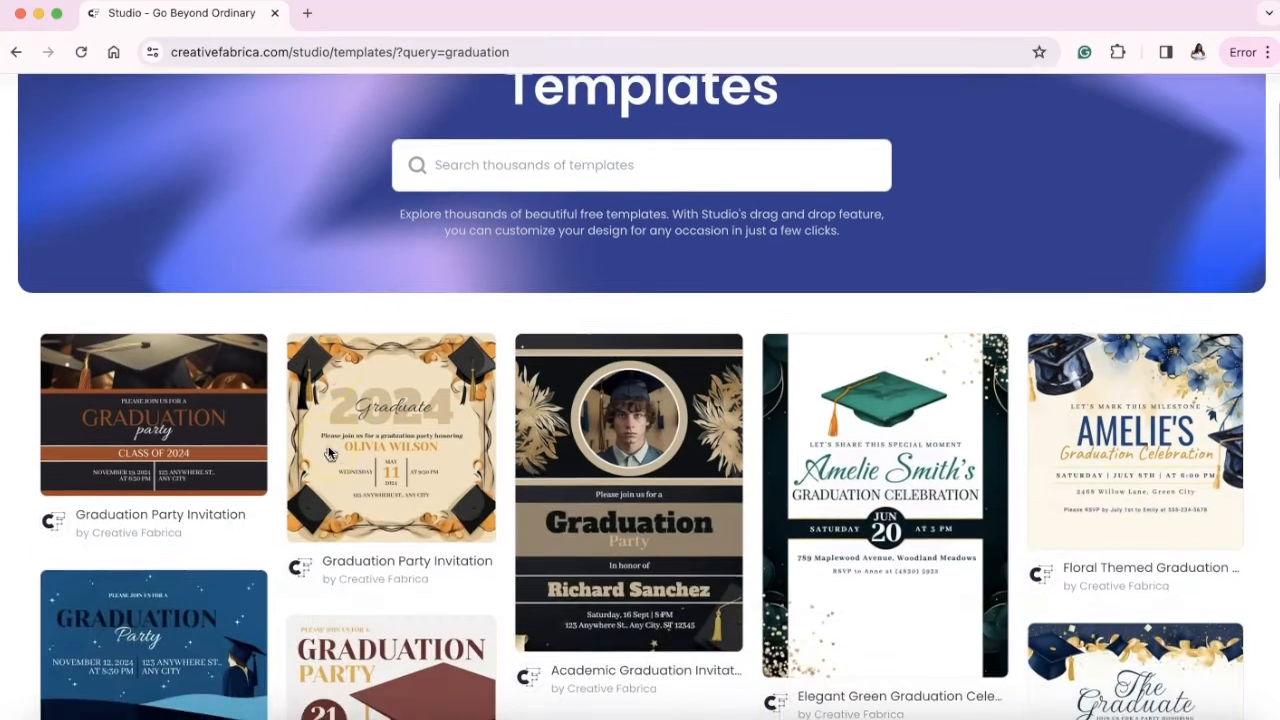
pyautogui.scroll(-5, 329, 453)
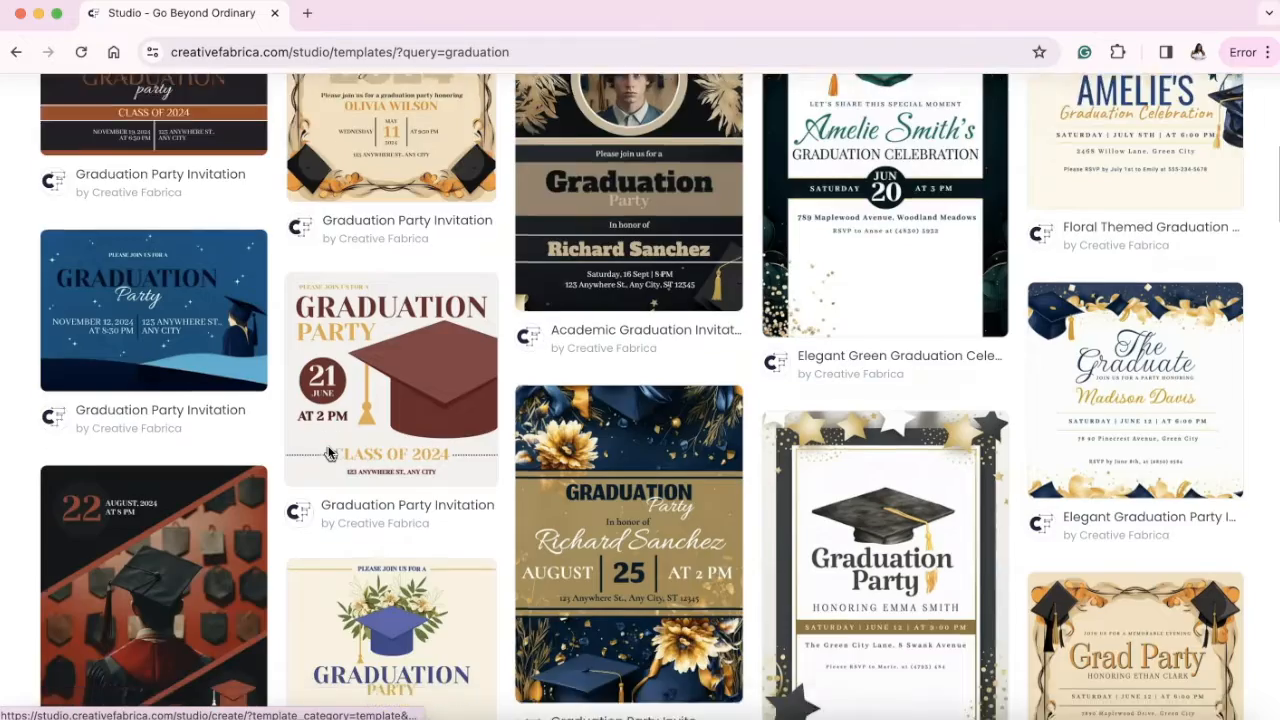
pyautogui.scroll(-3, 329, 453)
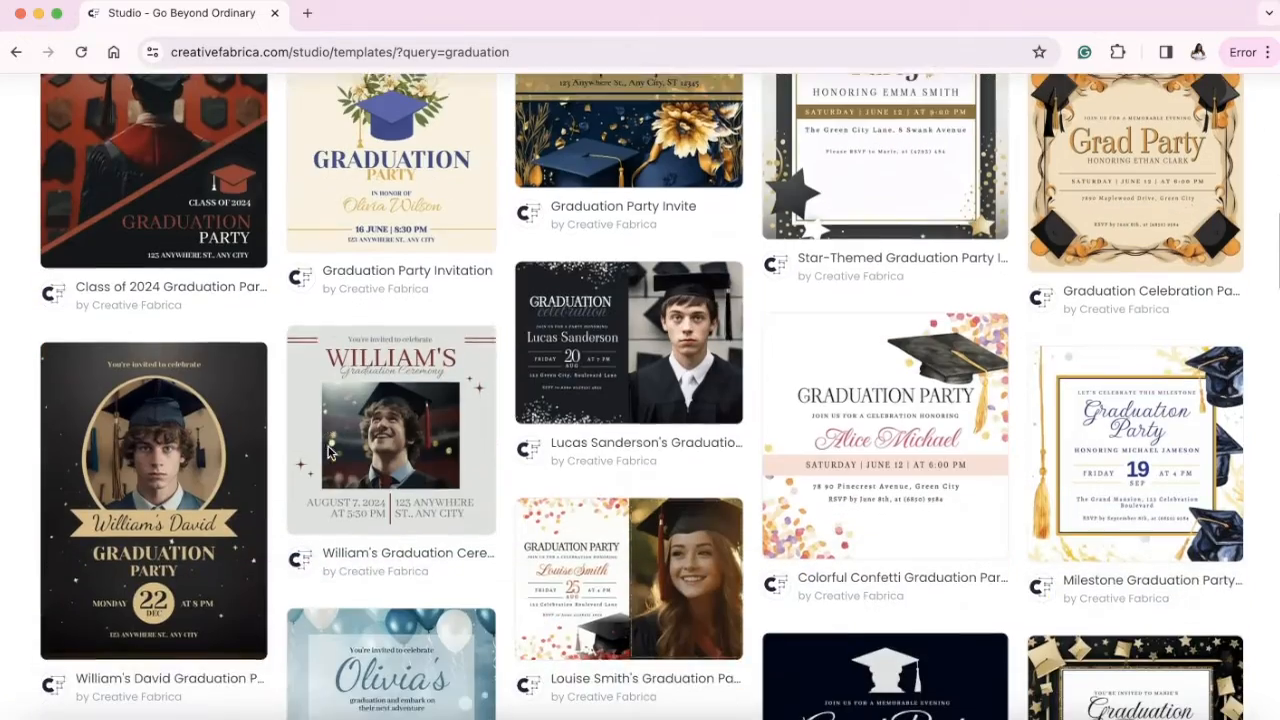
pyautogui.scroll(-5, 500, 288)
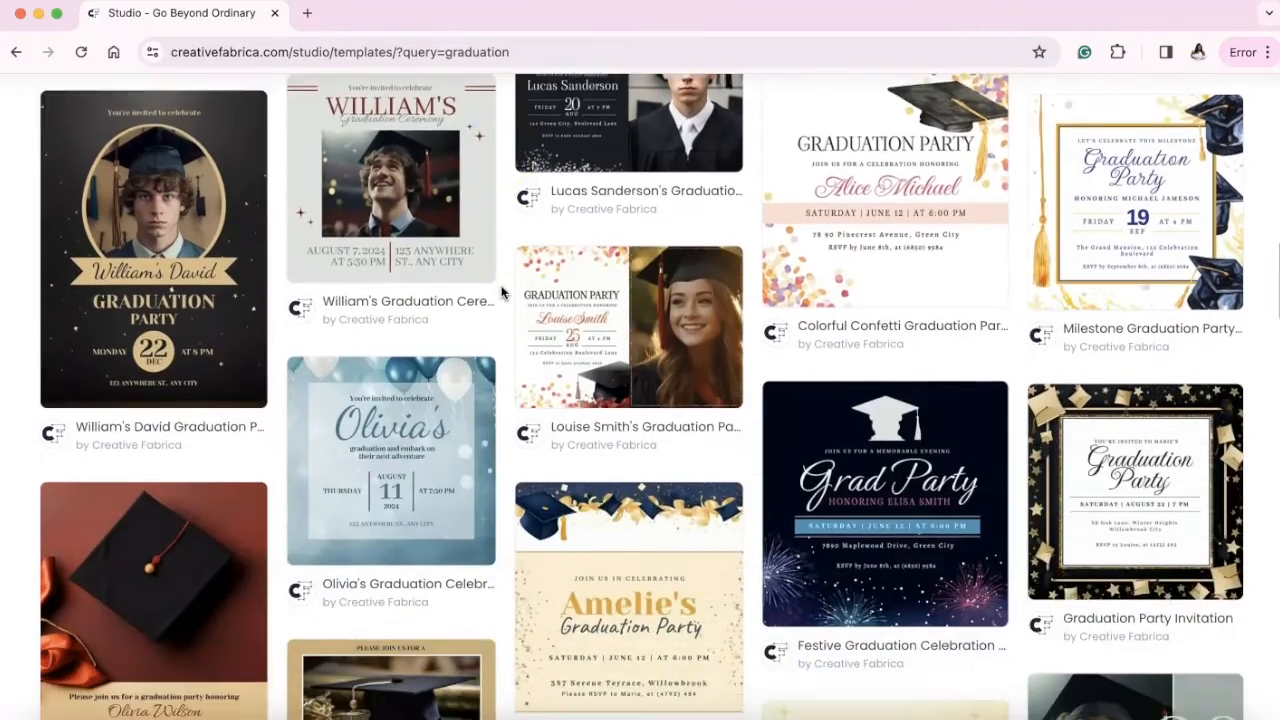
pyautogui.scroll(-8, 502, 291)
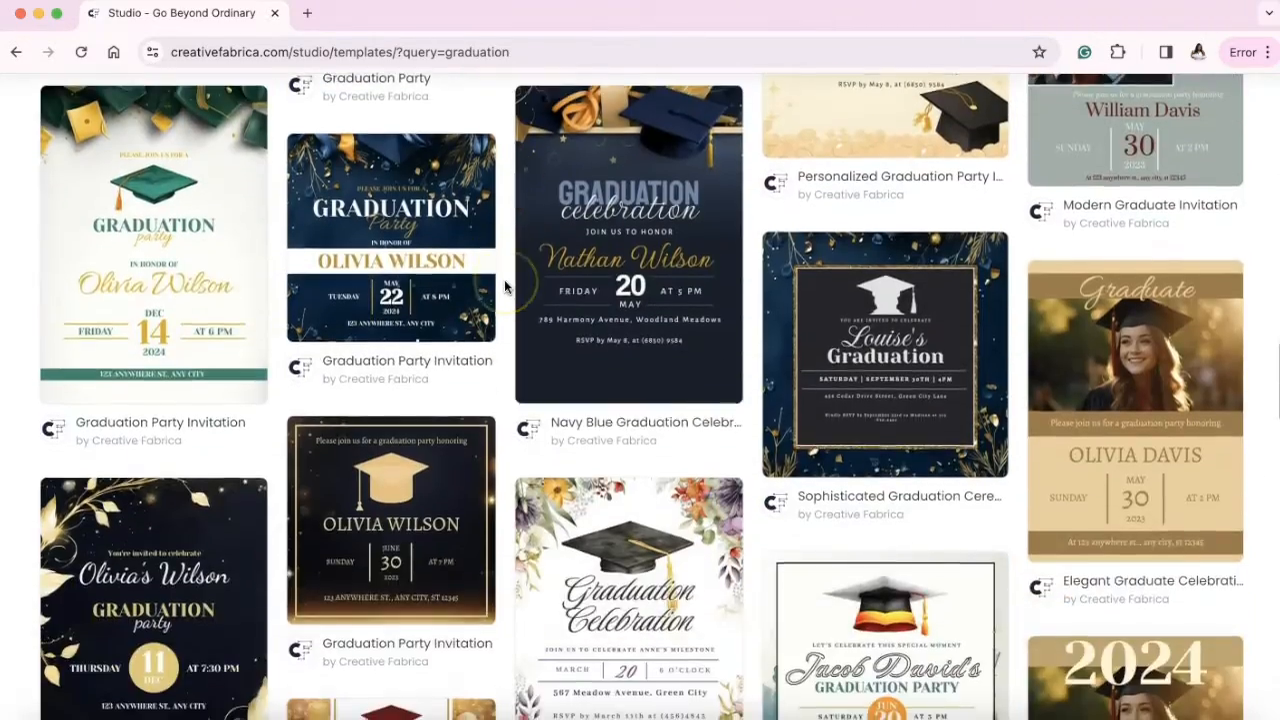
pyautogui.scroll(-3, 504, 287)
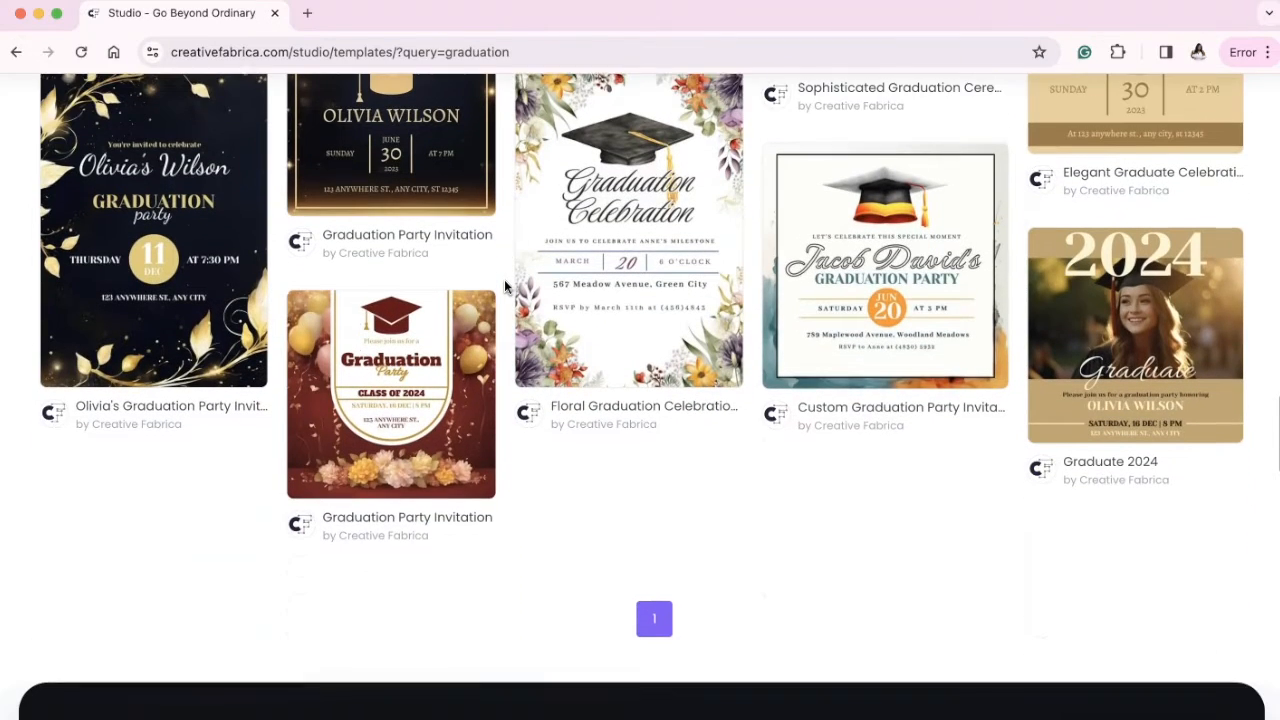
pyautogui.scroll(6, 504, 287)
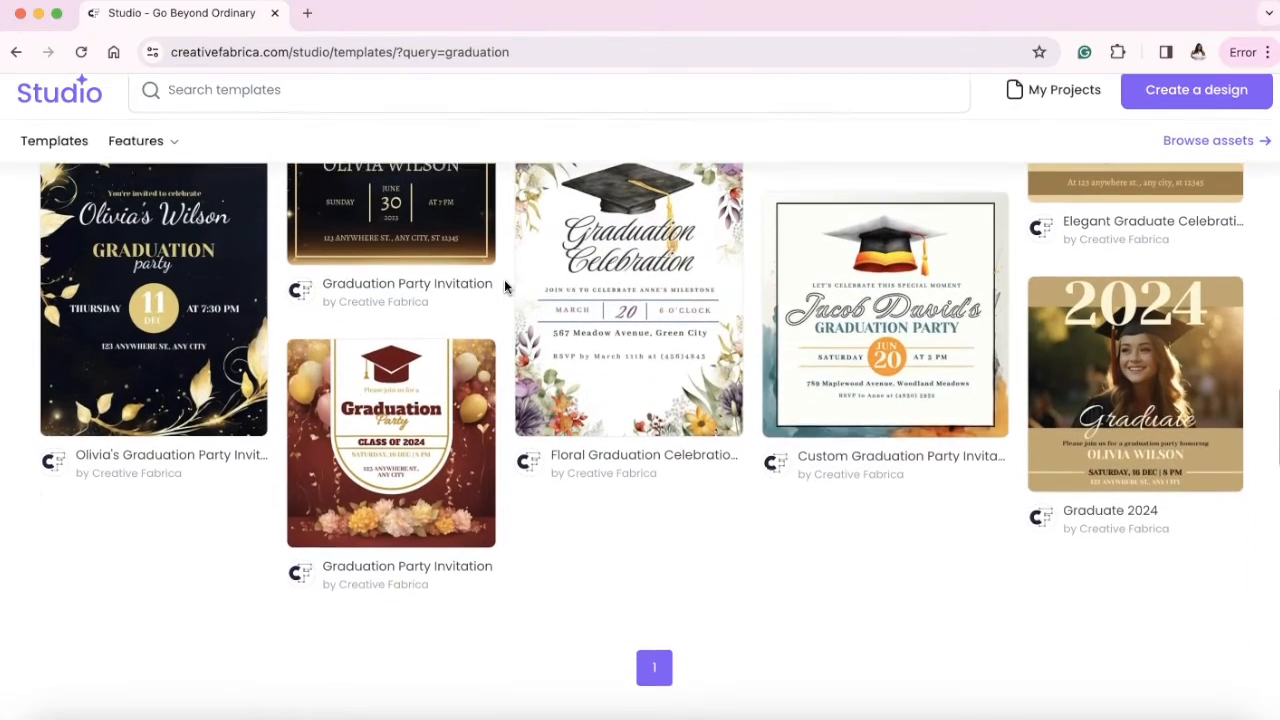
pyautogui.scroll(4, 504, 287)
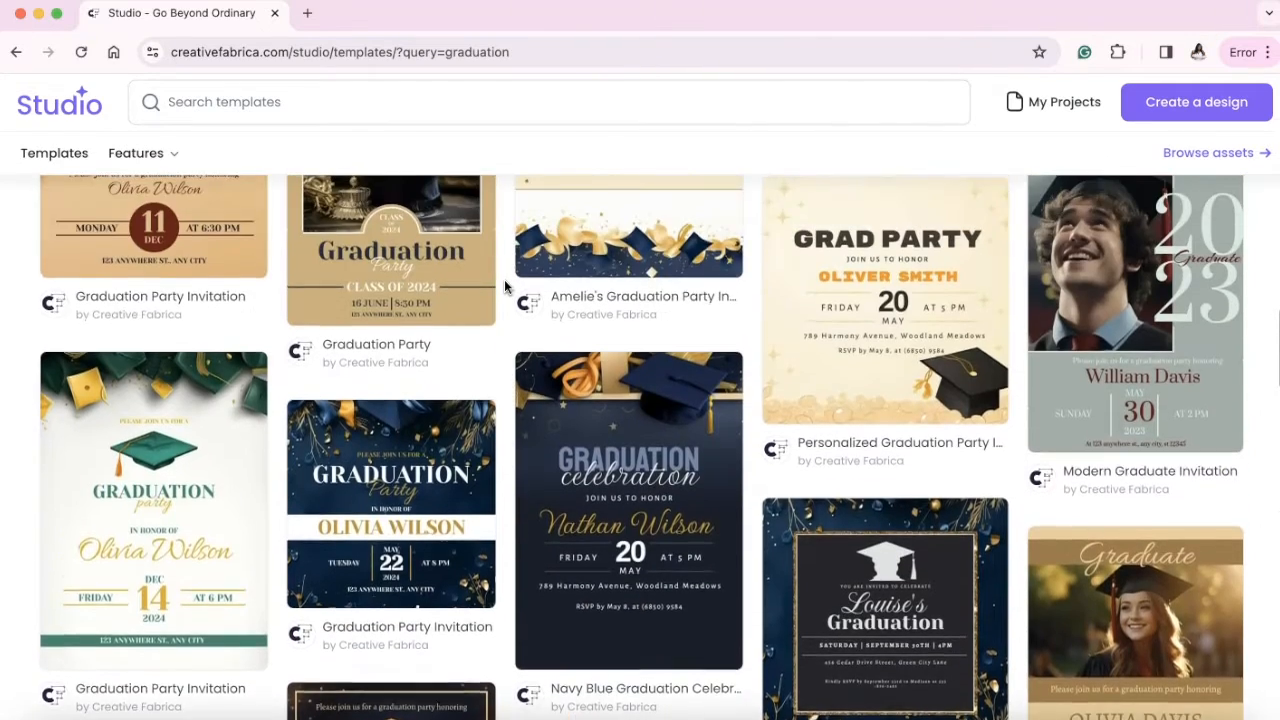
pyautogui.scroll(1, 504, 287)
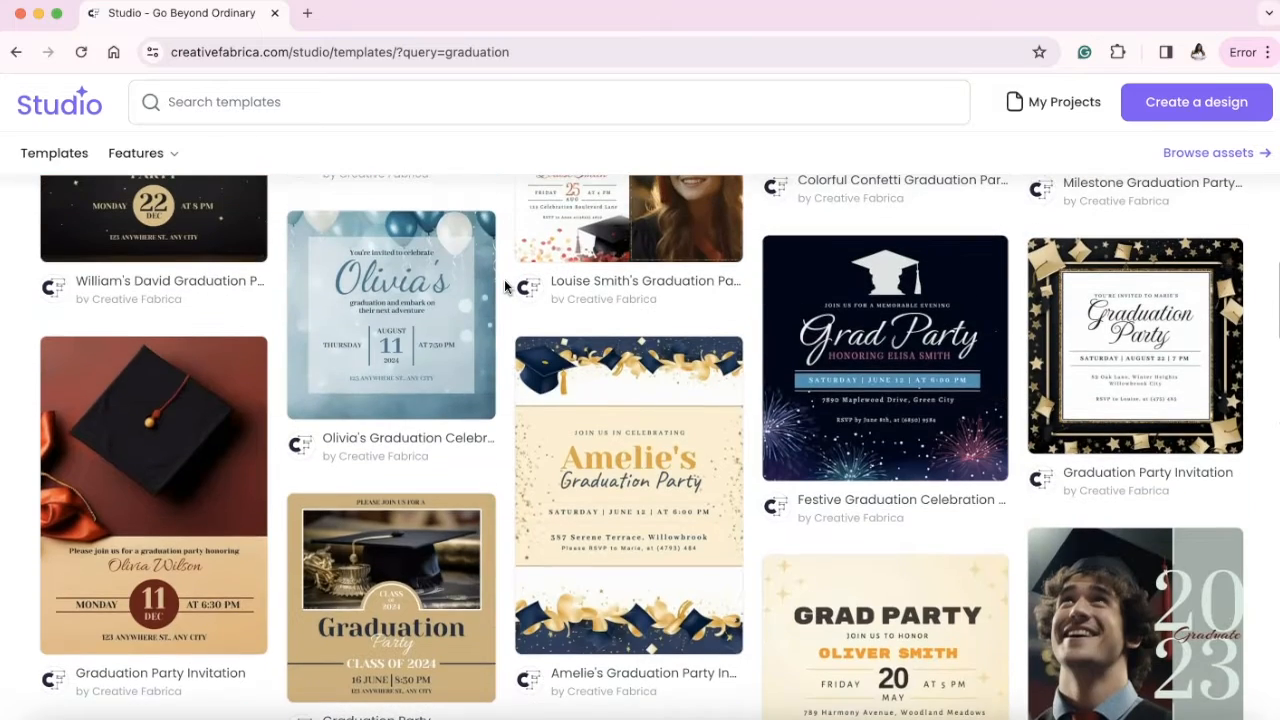
pyautogui.scroll(8, 504, 287)
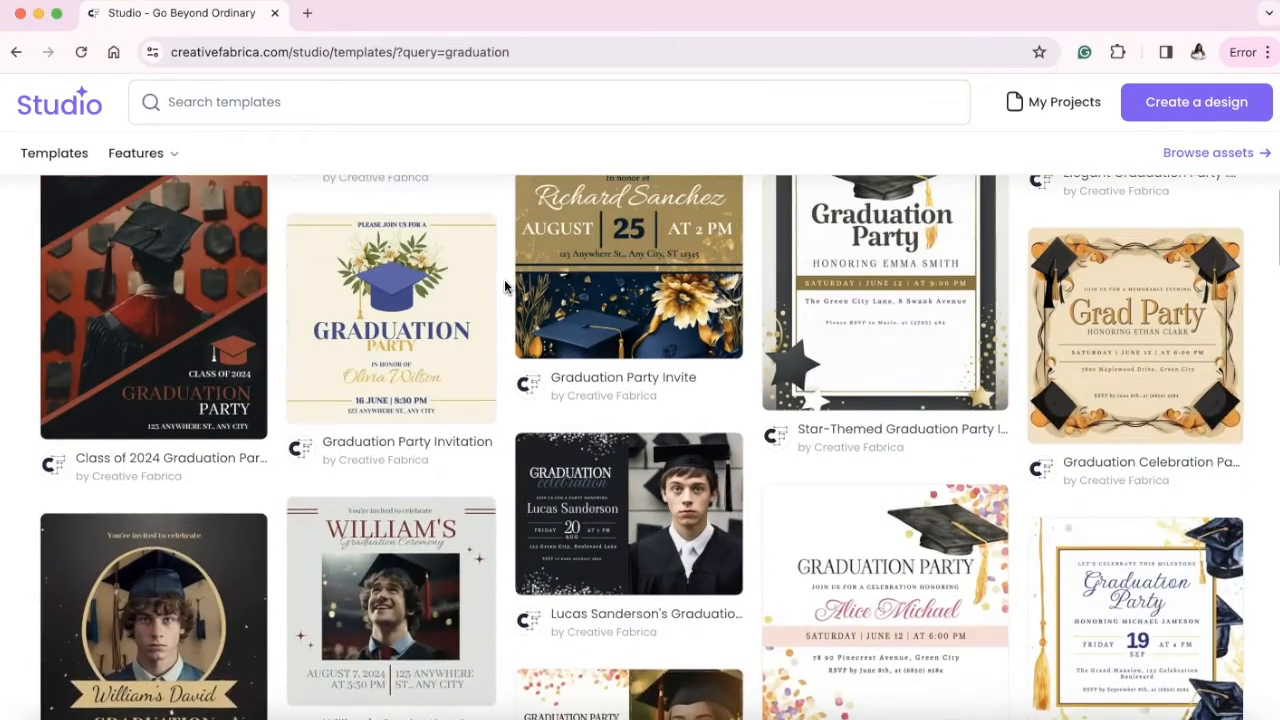
pyautogui.scroll(5, 504, 287)
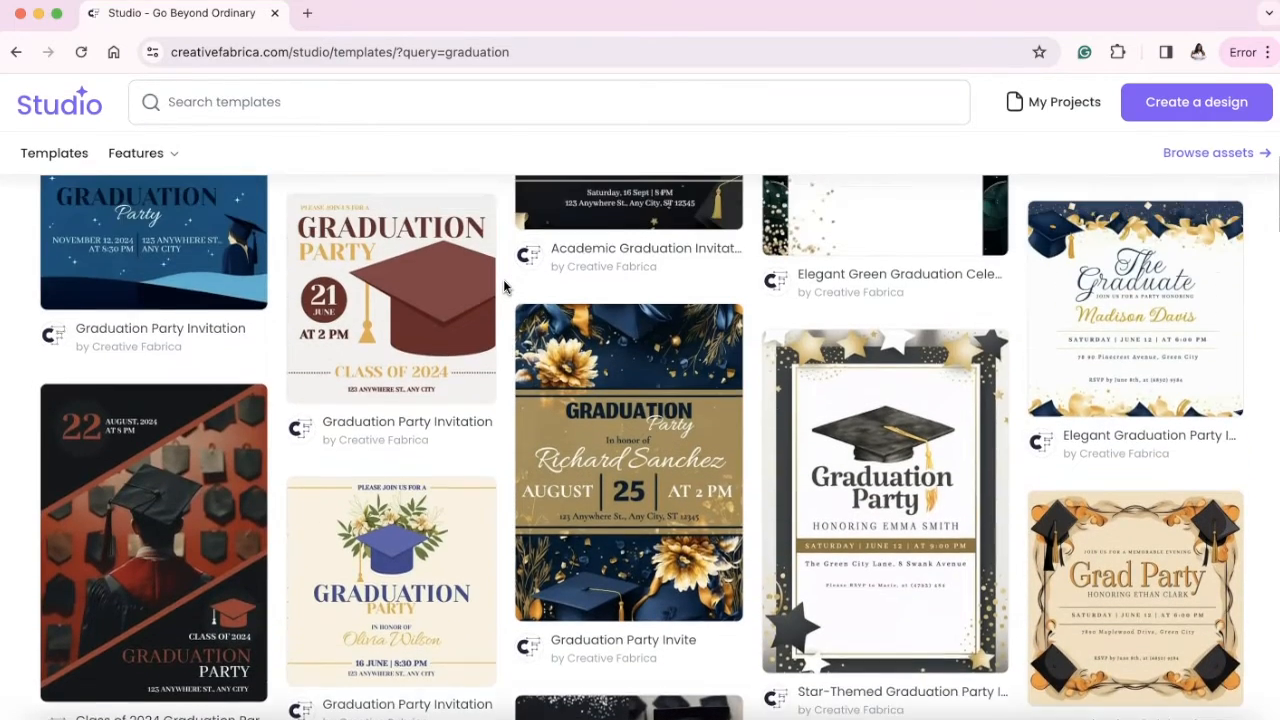
pyautogui.scroll(4, 503, 286)
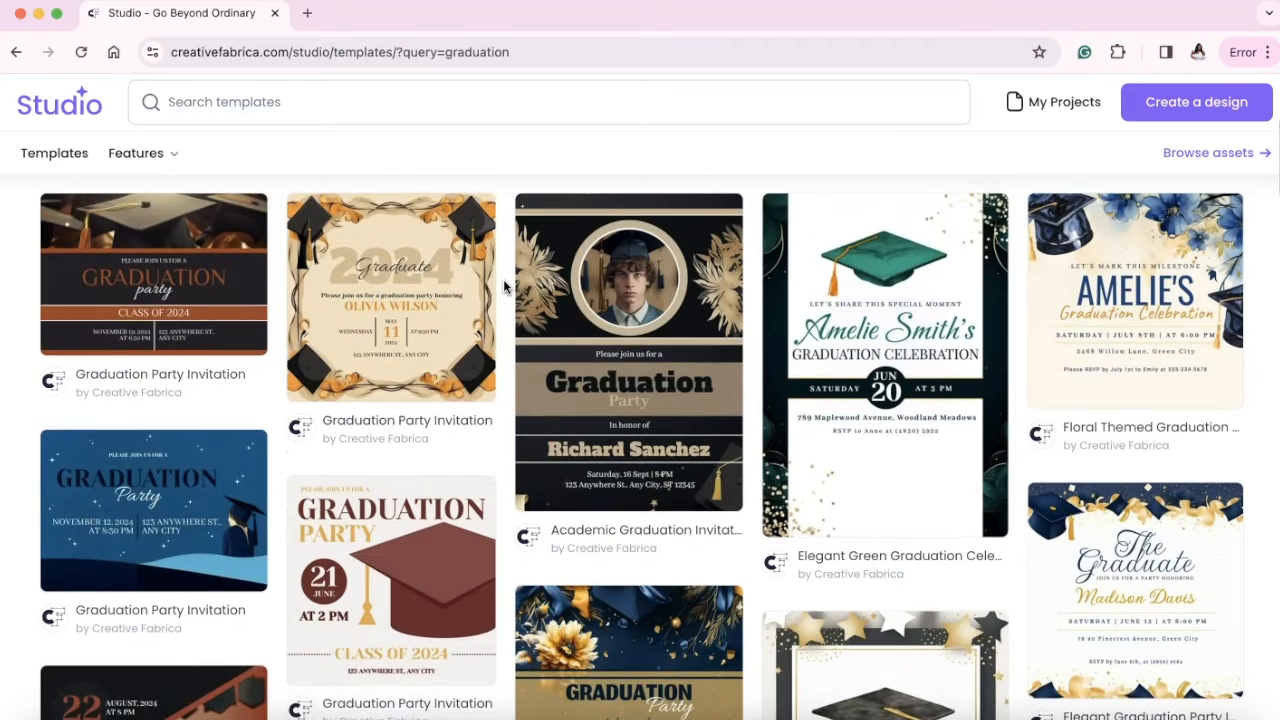
# Open the cream graduation party invitation template with navy caps and gold ribbons along its upper and lower edges
pyautogui.scroll(-10, 504, 287)
pyautogui.scroll(5, 373, 355)
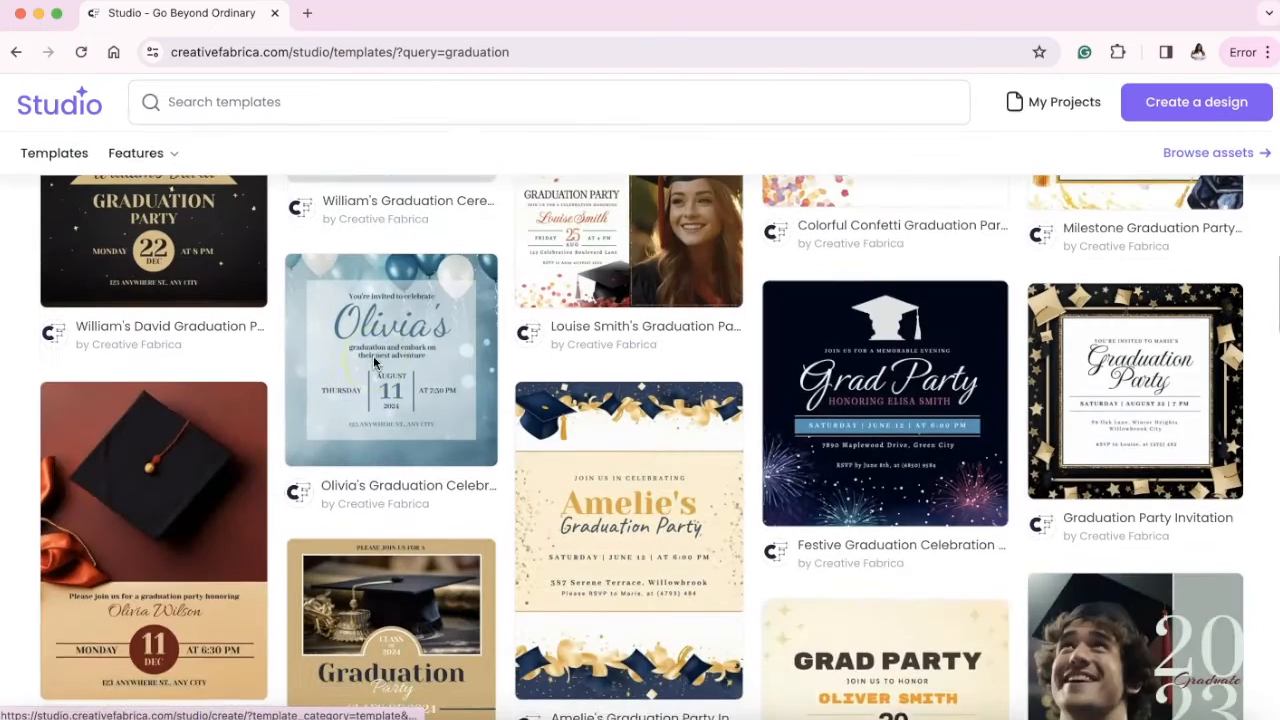
pyautogui.scroll(-2, 391, 309)
pyautogui.click(596, 430)
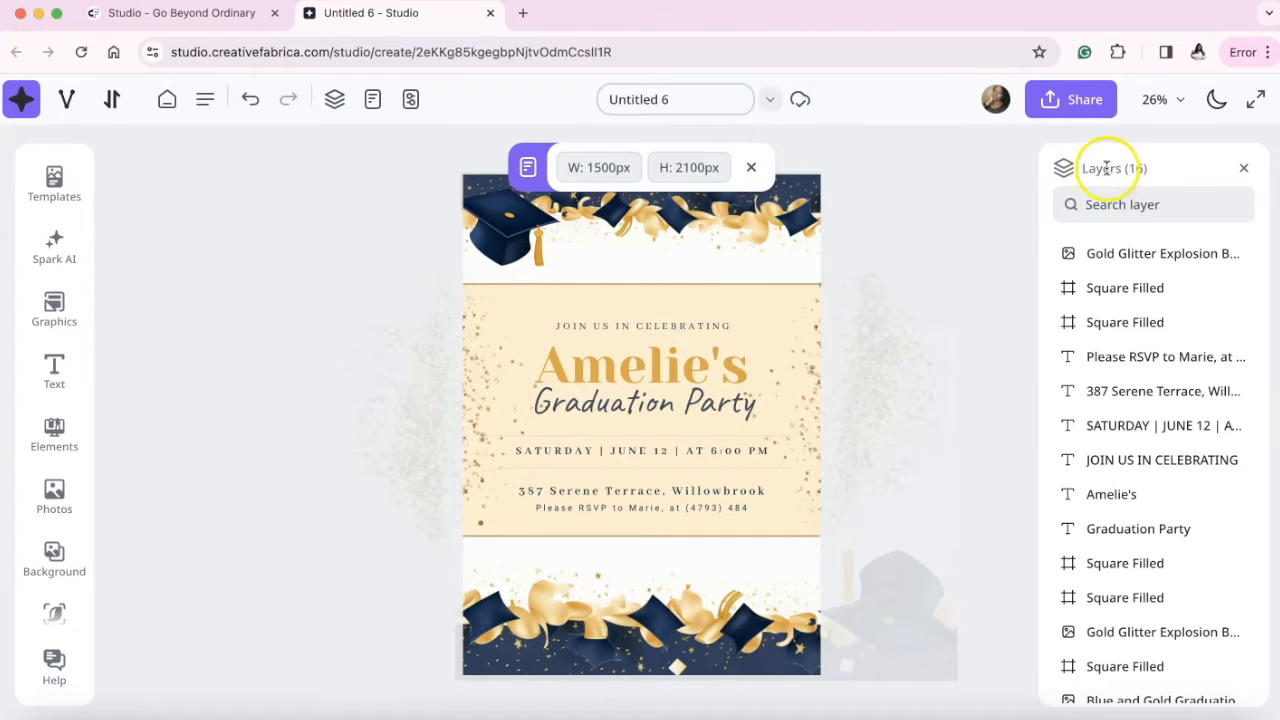
# Examine the invitation's layer list, the available design tool categories and the editor's main commands
pyautogui.scroll(-2, 1157, 295)
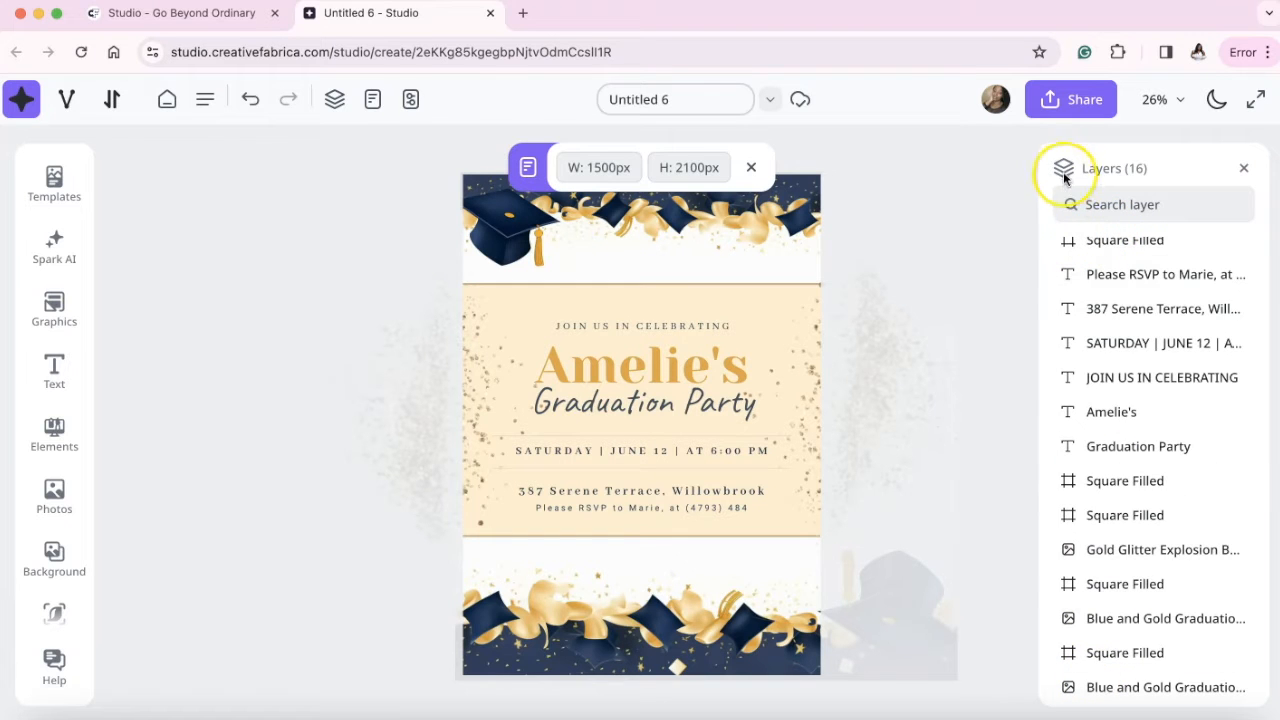
pyautogui.click(80, 170)
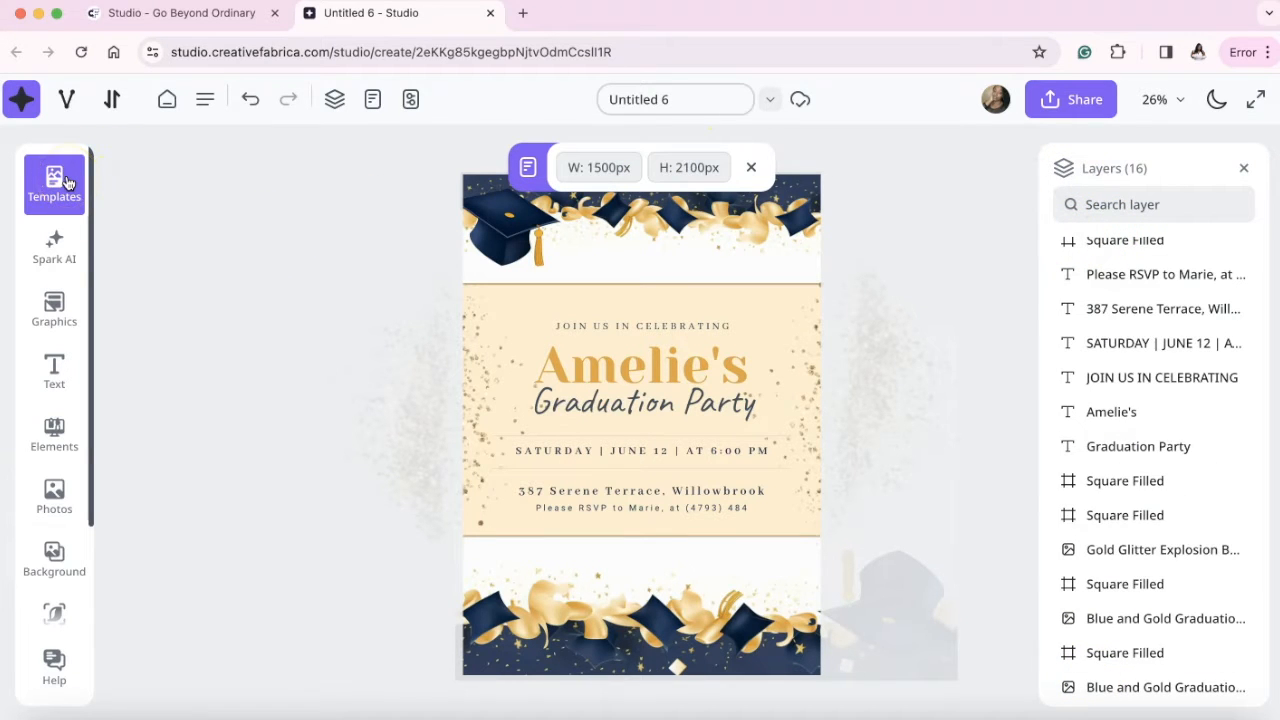
pyautogui.click(53, 271)
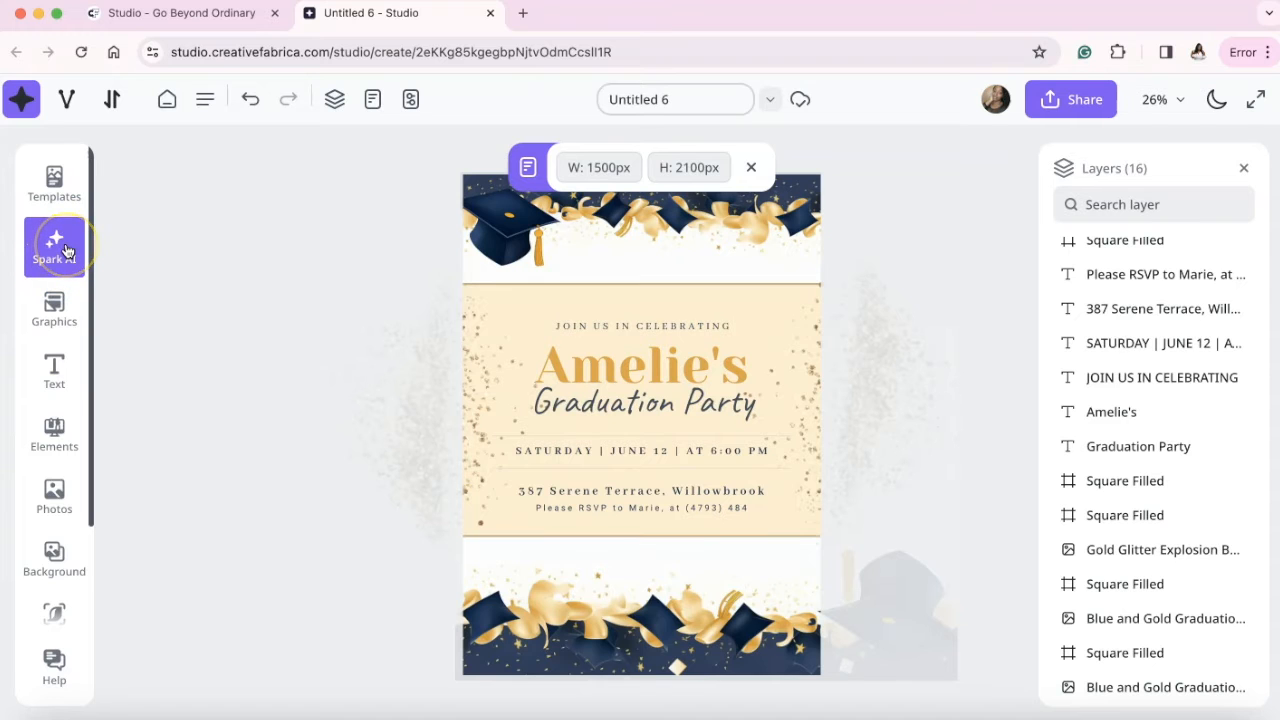
pyautogui.click(66, 306)
pyautogui.click(70, 366)
pyautogui.scroll(-2, 69, 357)
pyautogui.click(65, 305)
pyautogui.click(80, 360)
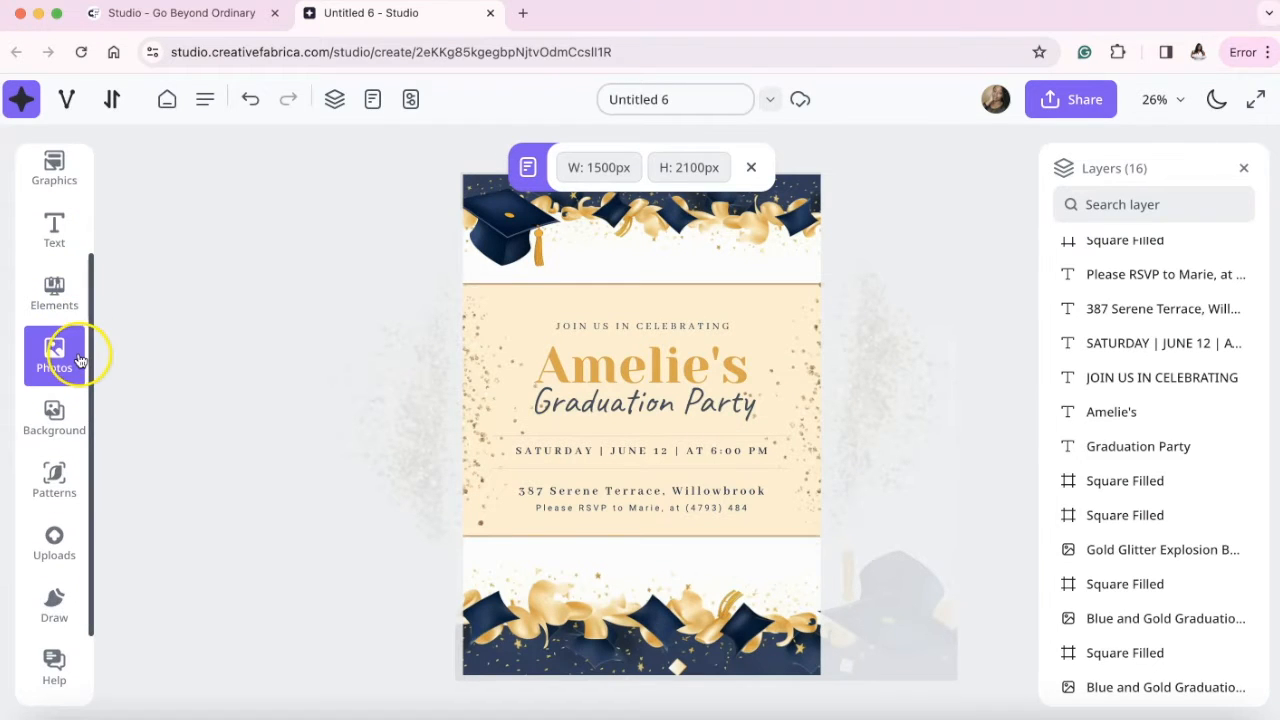
pyautogui.click(62, 413)
pyautogui.click(56, 477)
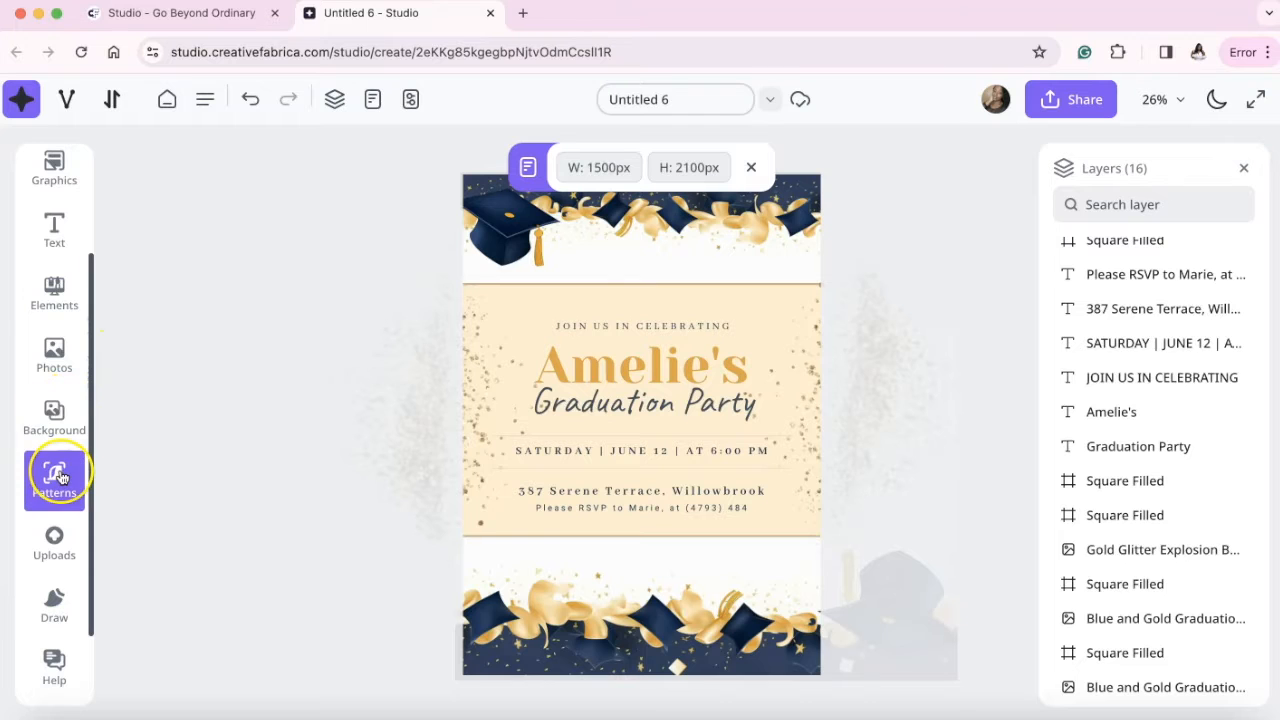
pyautogui.click(55, 556)
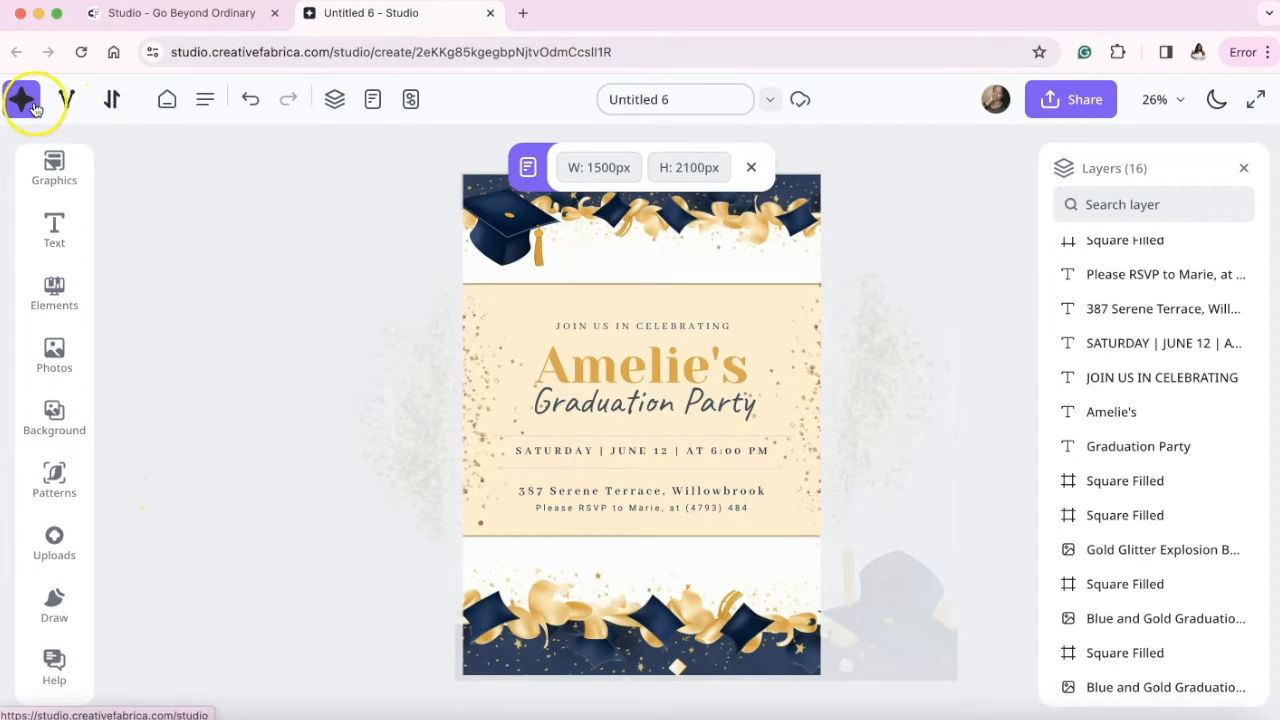
pyautogui.click(207, 100)
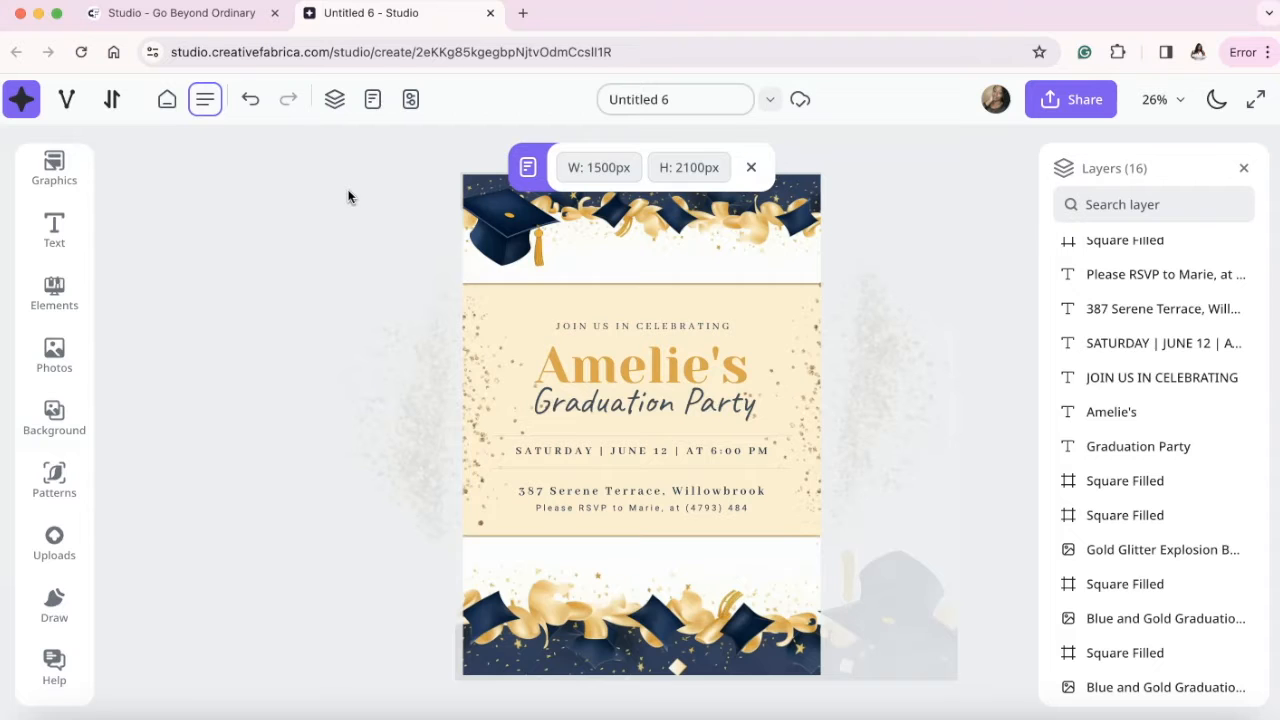
# Close the page width and height settings shown above the invitation
pyautogui.moveTo(808, 150); pyautogui.dragTo(925, 150)
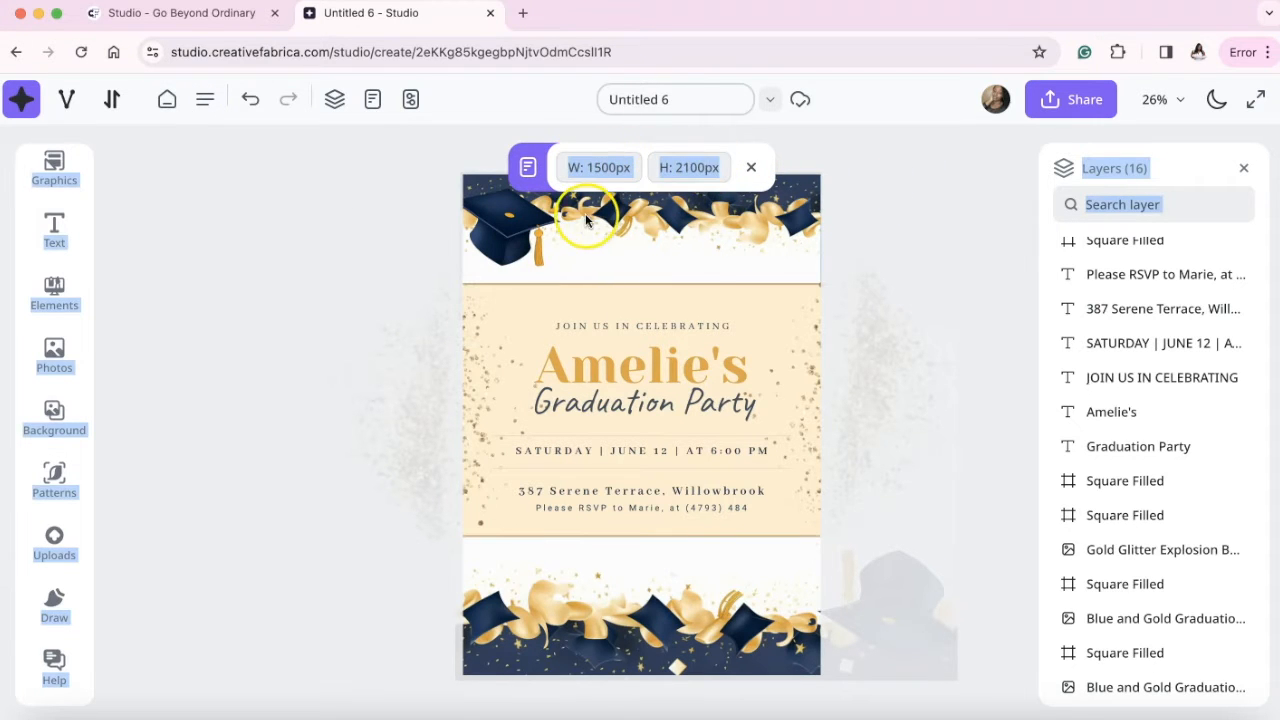
pyautogui.click(753, 168)
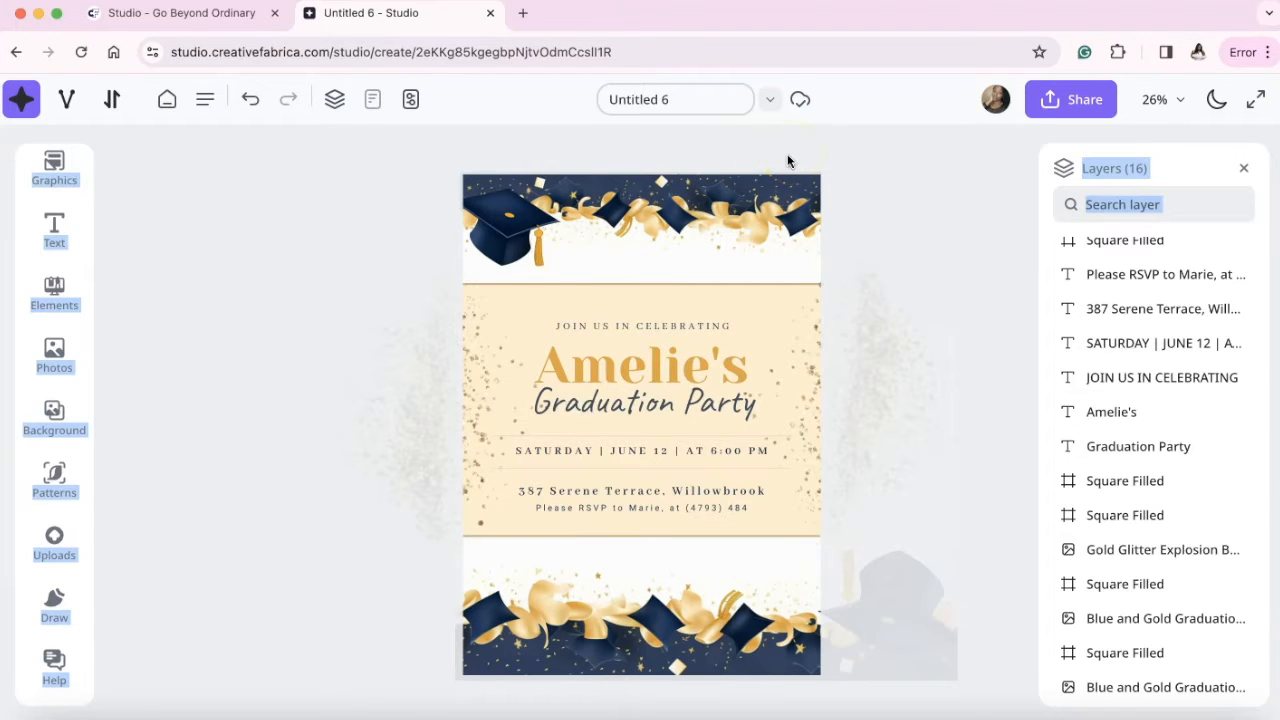
# Examine which parts of the invitation are separate objects: the upper ribbon artwork, the cream panel and the lower ribbon artwork
pyautogui.click(526, 223)
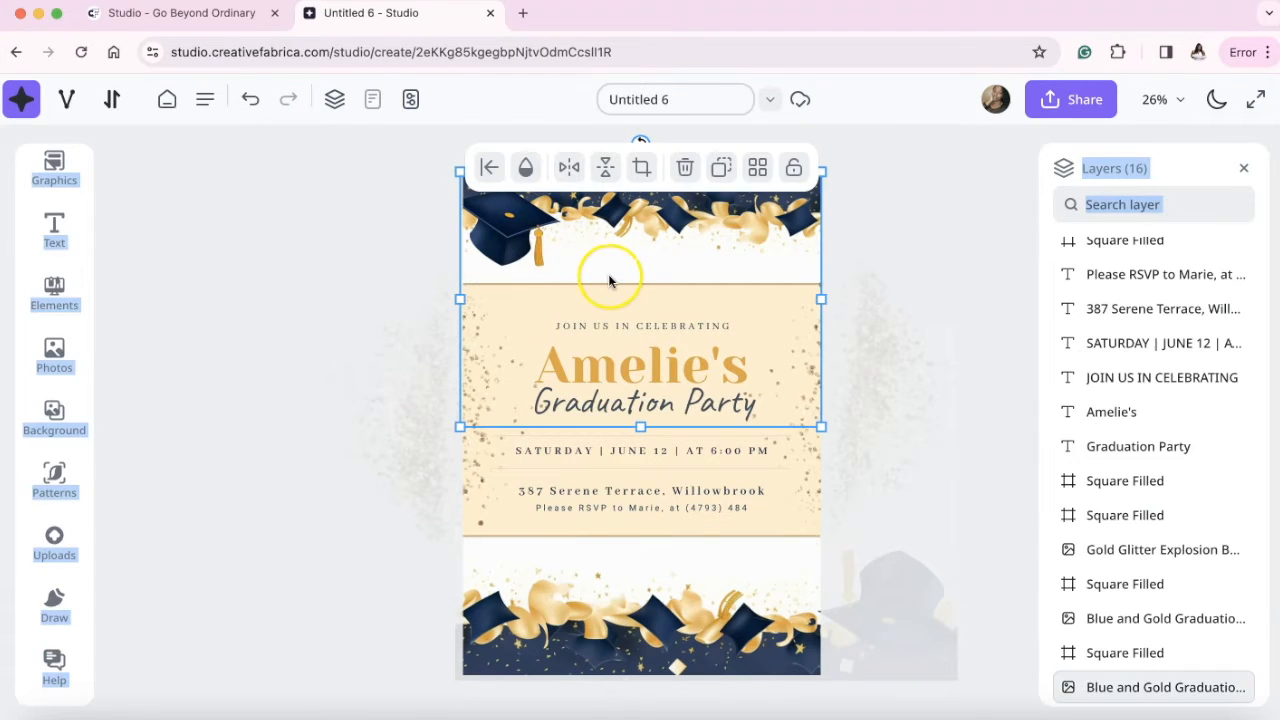
pyautogui.moveTo(535, 227)
pyautogui.mouseDown()
pyautogui.moveTo(565, 293)
pyautogui.moveTo(534, 229)
pyautogui.mouseUp()
pyautogui.moveTo(594, 300)
pyautogui.mouseDown()
pyautogui.moveTo(546, 300)
pyautogui.moveTo(607, 307)
pyautogui.mouseUp()
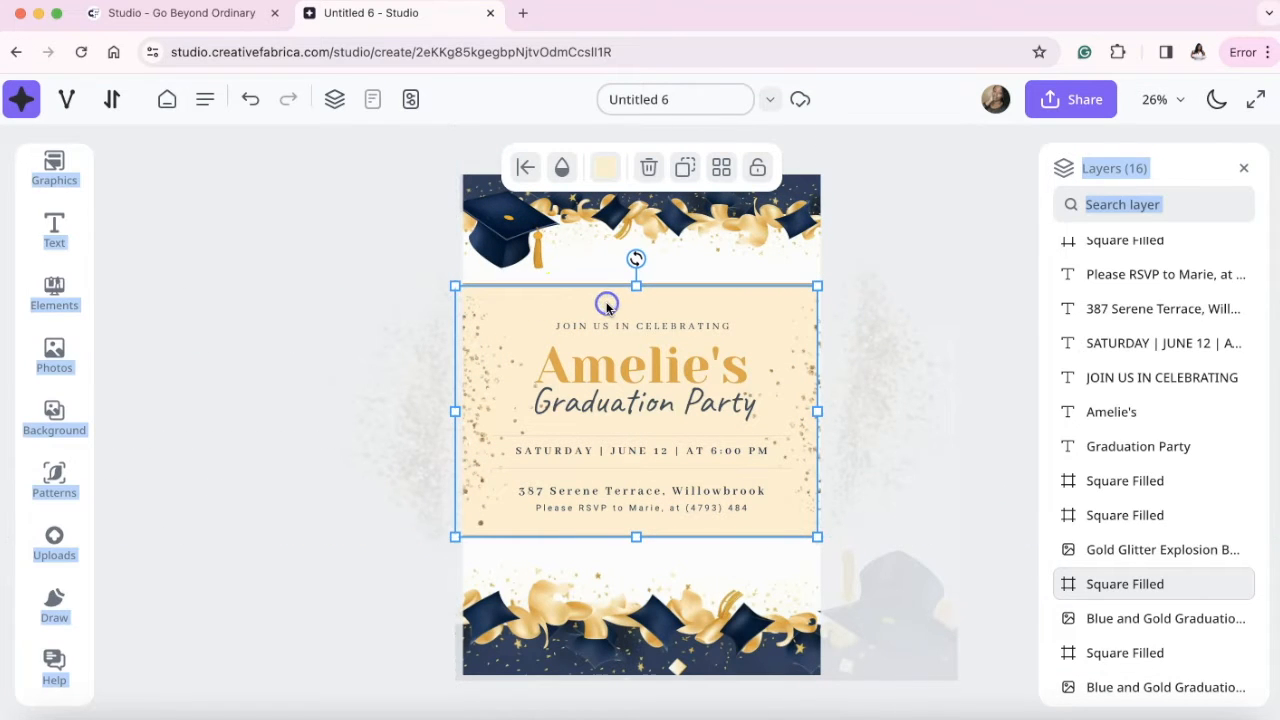
pyautogui.click(617, 227)
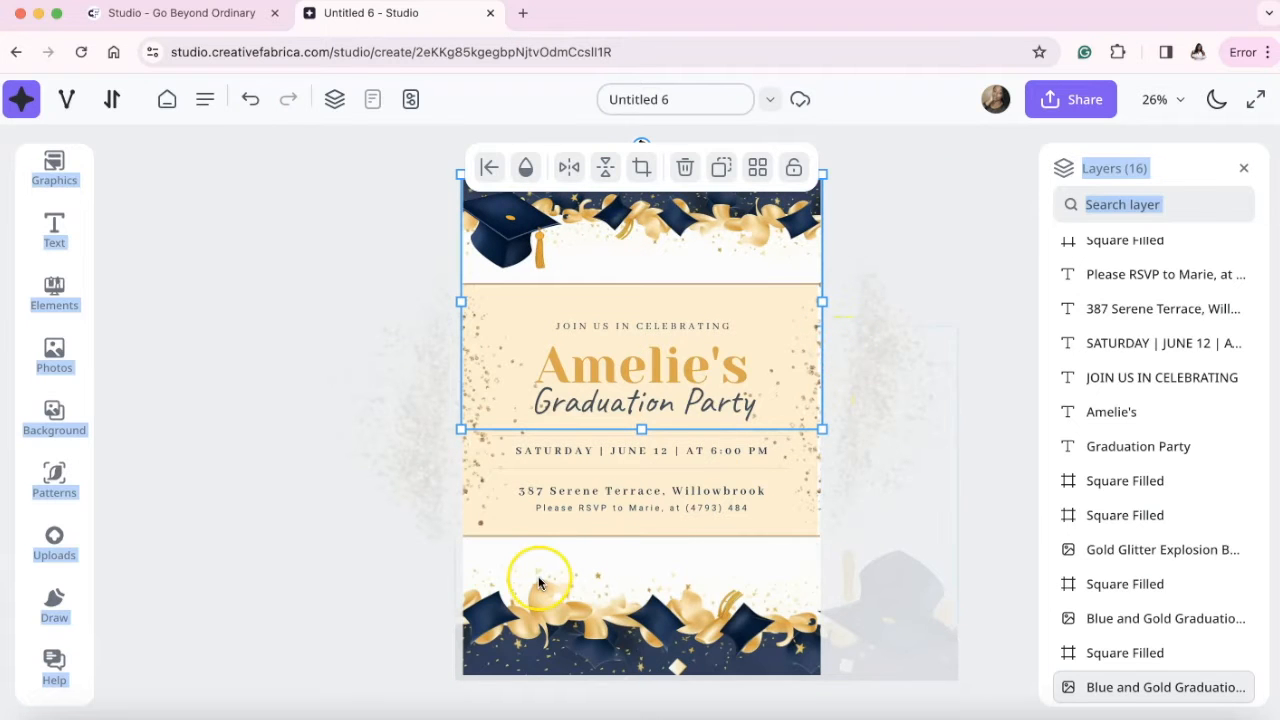
pyautogui.click(585, 645)
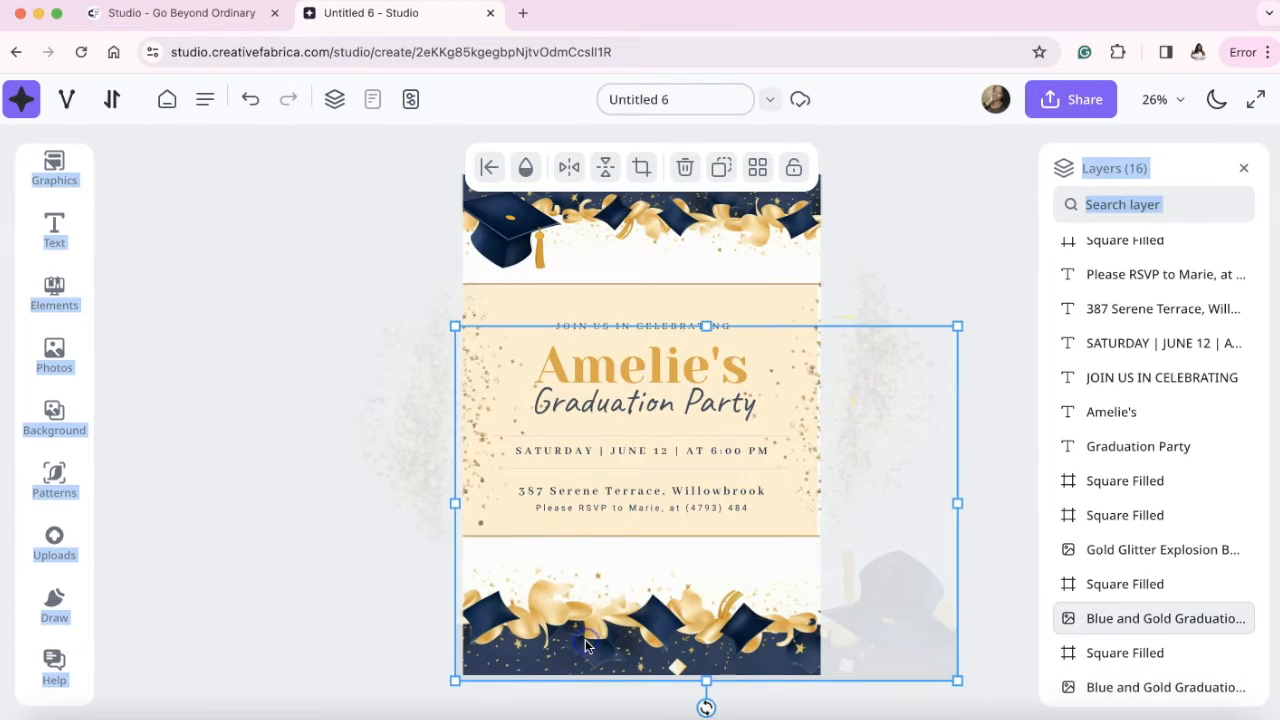
pyautogui.click(1007, 230)
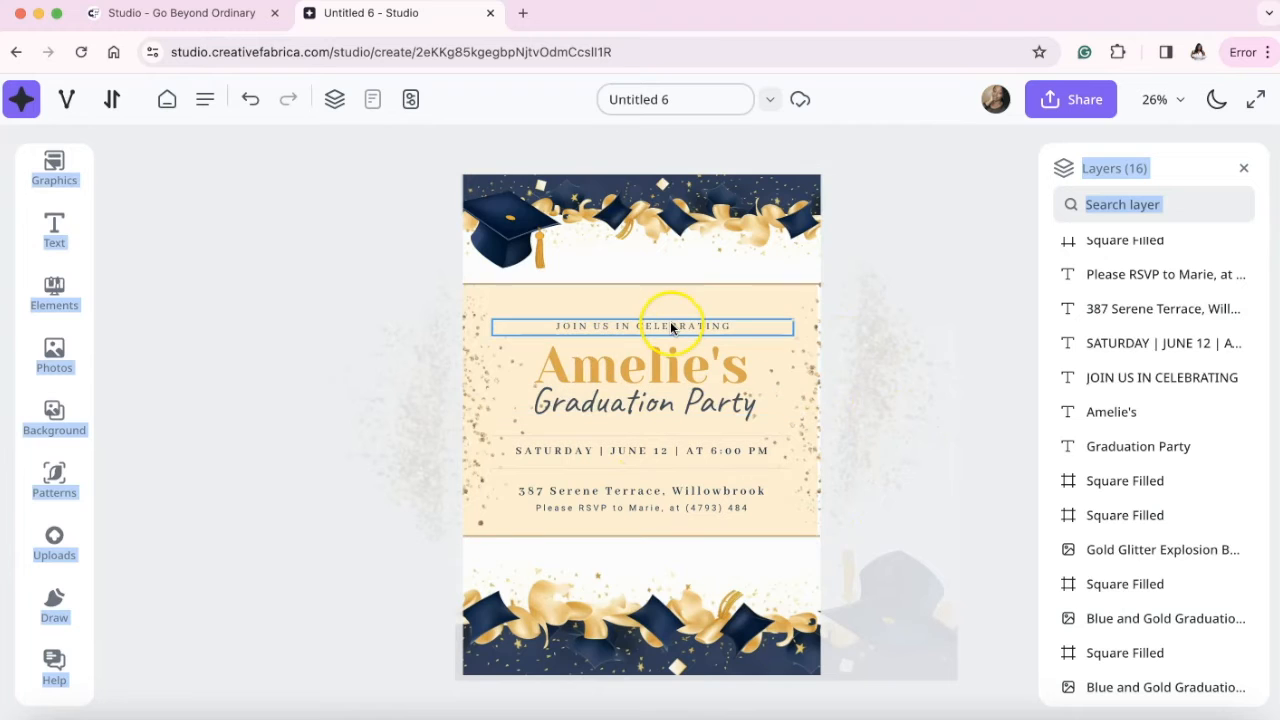
# Replace the large gold name on the invitation with the graduate's first name
pyautogui.click(650, 358)
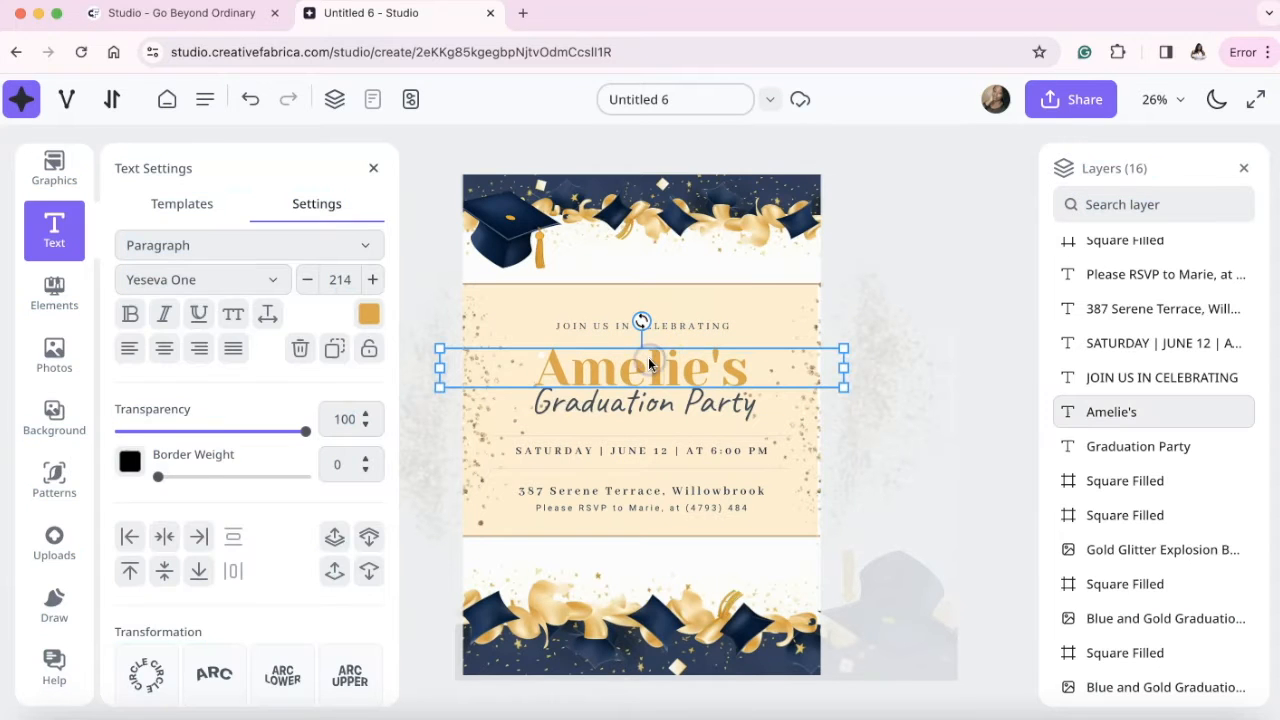
pyautogui.doubleClick(637, 367)
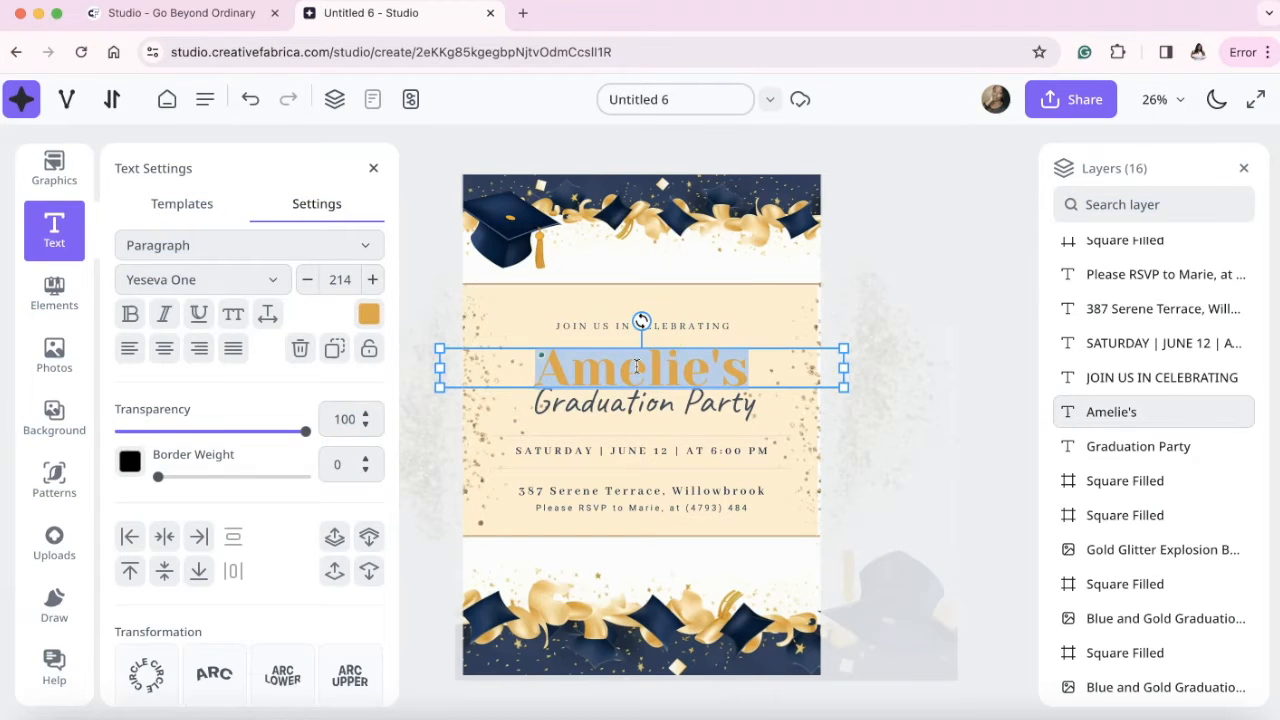
pyautogui.write('Nicole')
pyautogui.click(638, 422)
# Examine the text settings and transformation styles available for the party title, date and RSVP lines
pyautogui.click(640, 410)
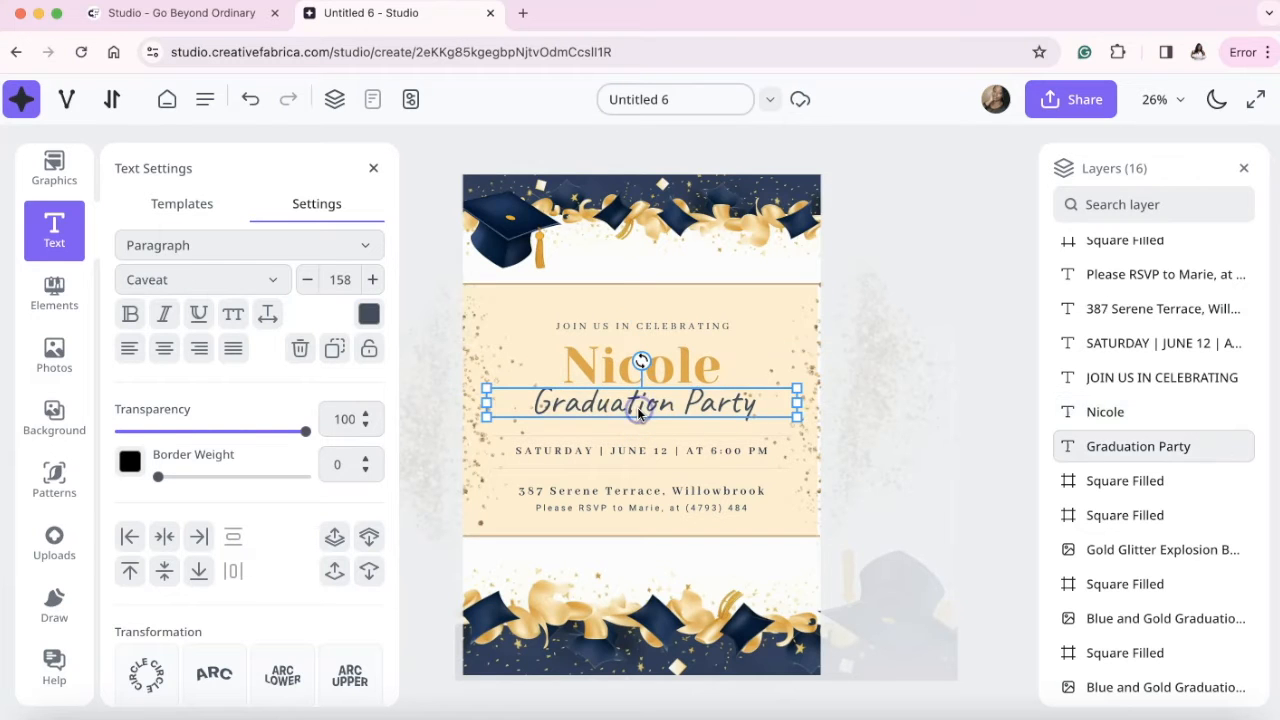
pyautogui.click(627, 453)
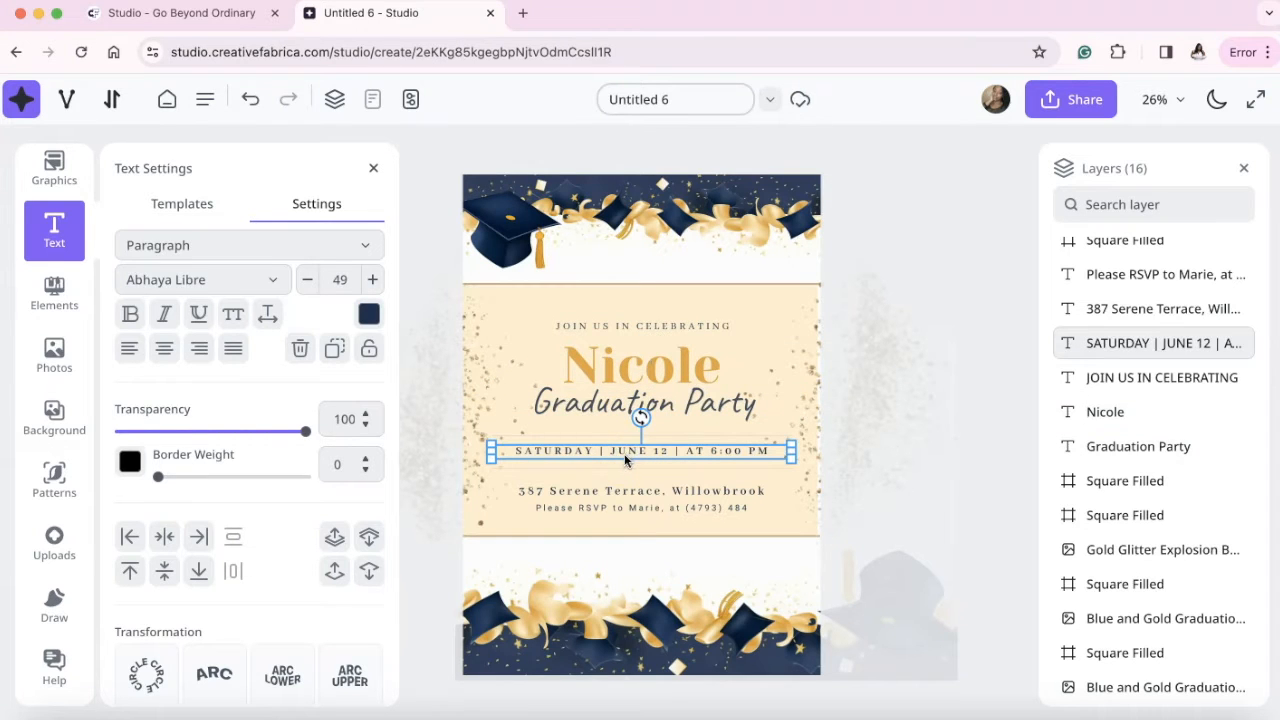
pyautogui.click(600, 485)
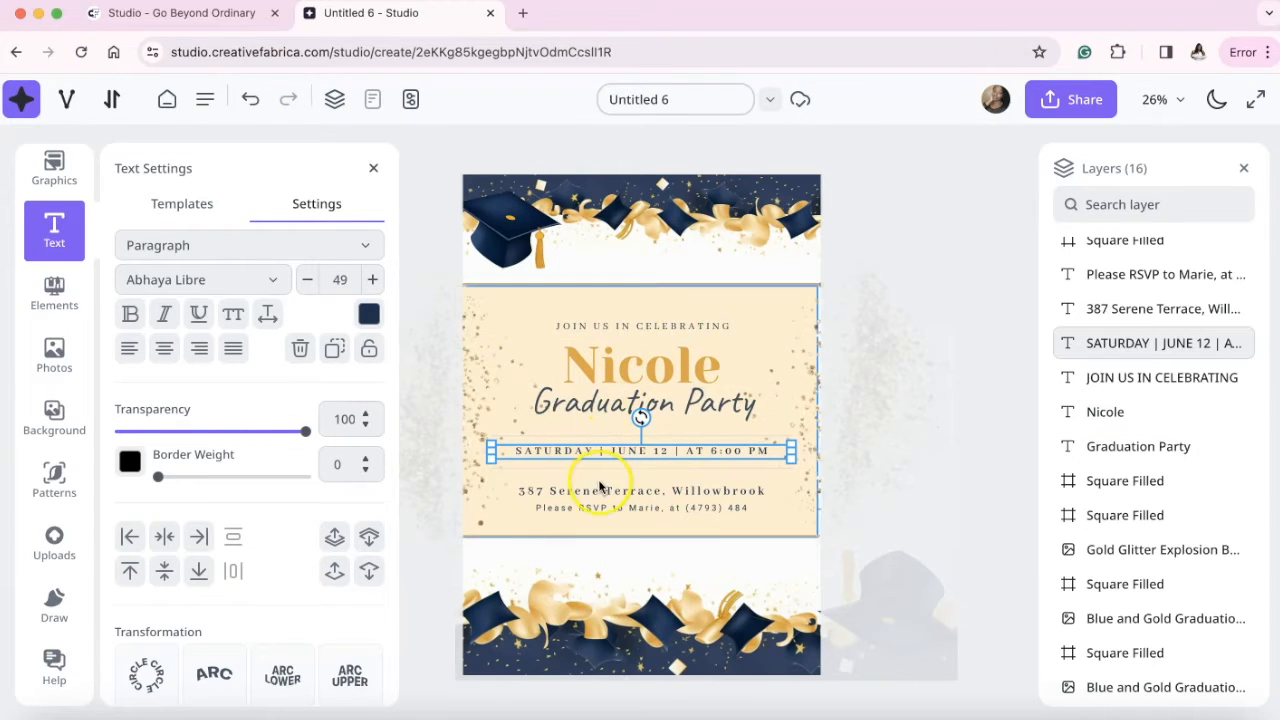
pyautogui.click(594, 508)
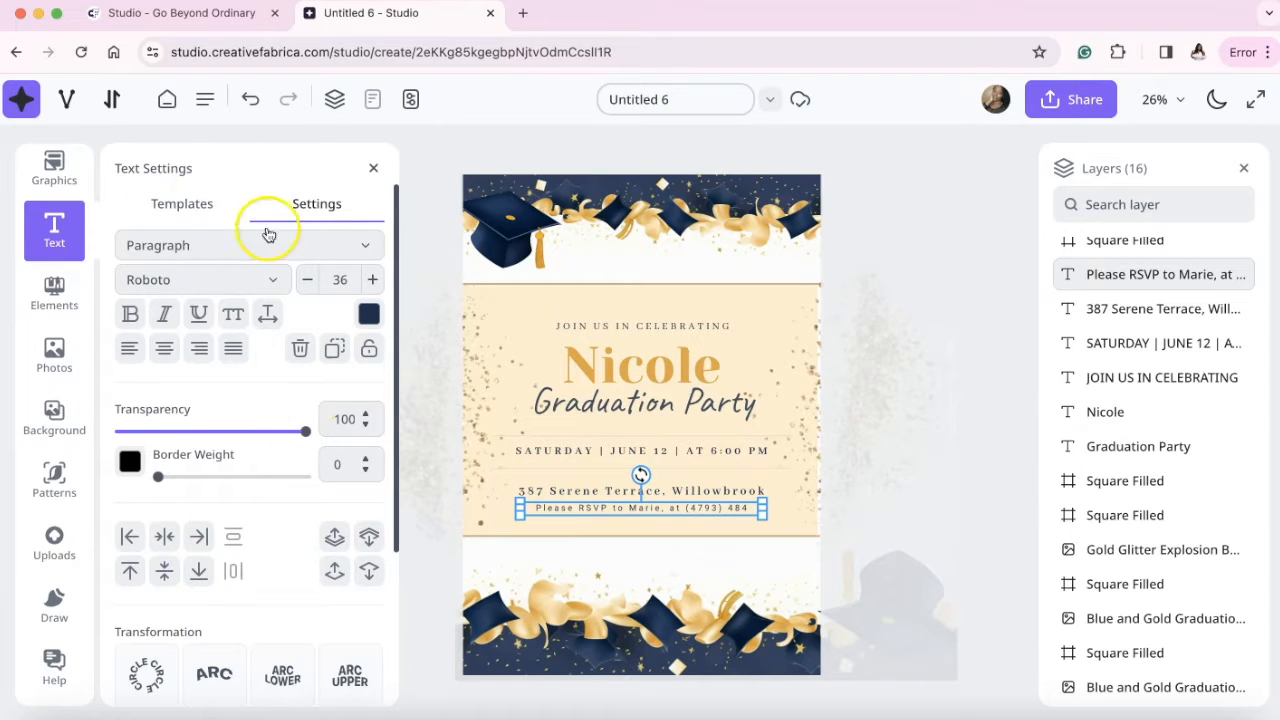
pyautogui.scroll(-4, 240, 528)
pyautogui.click(640, 402)
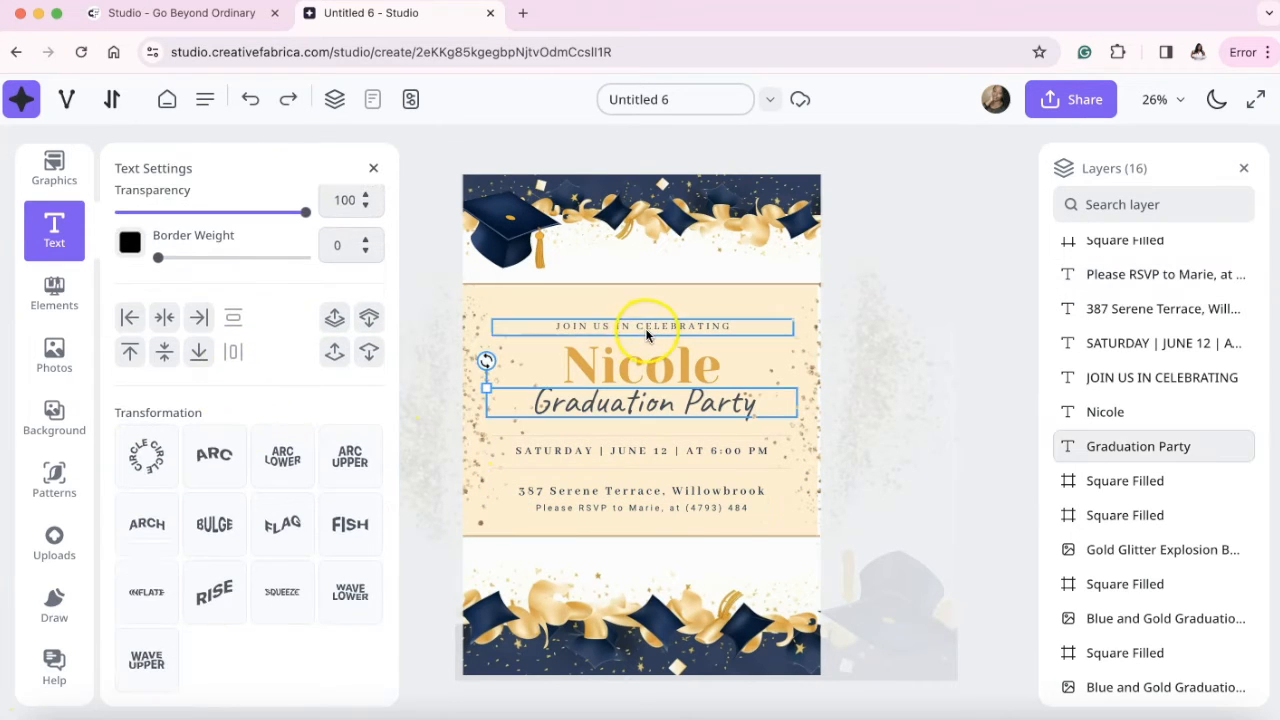
# Move the "JOIN US IN CELEBRATING" line just above the cream panel and shift the party title and graduate's name slightly down
pyautogui.moveTo(648, 332); pyautogui.dragTo(648, 273)
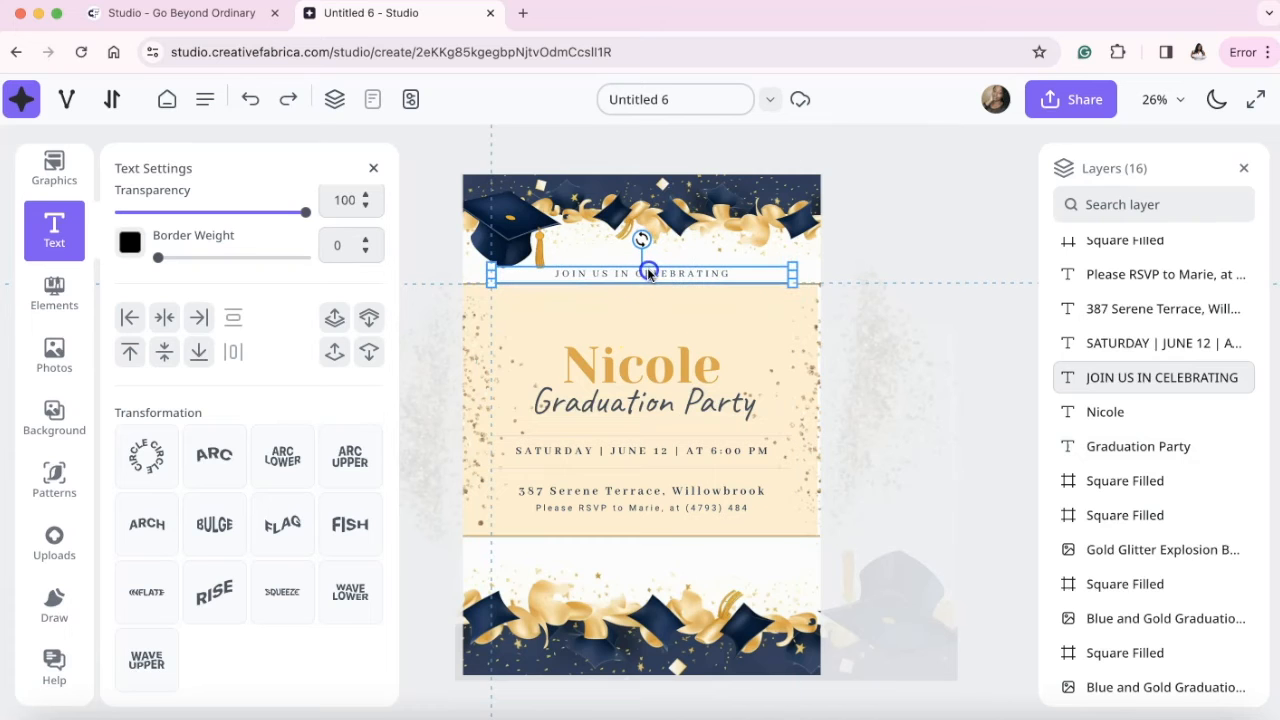
pyautogui.moveTo(663, 404); pyautogui.dragTo(666, 422)
pyautogui.moveTo(688, 369); pyautogui.dragTo(692, 383)
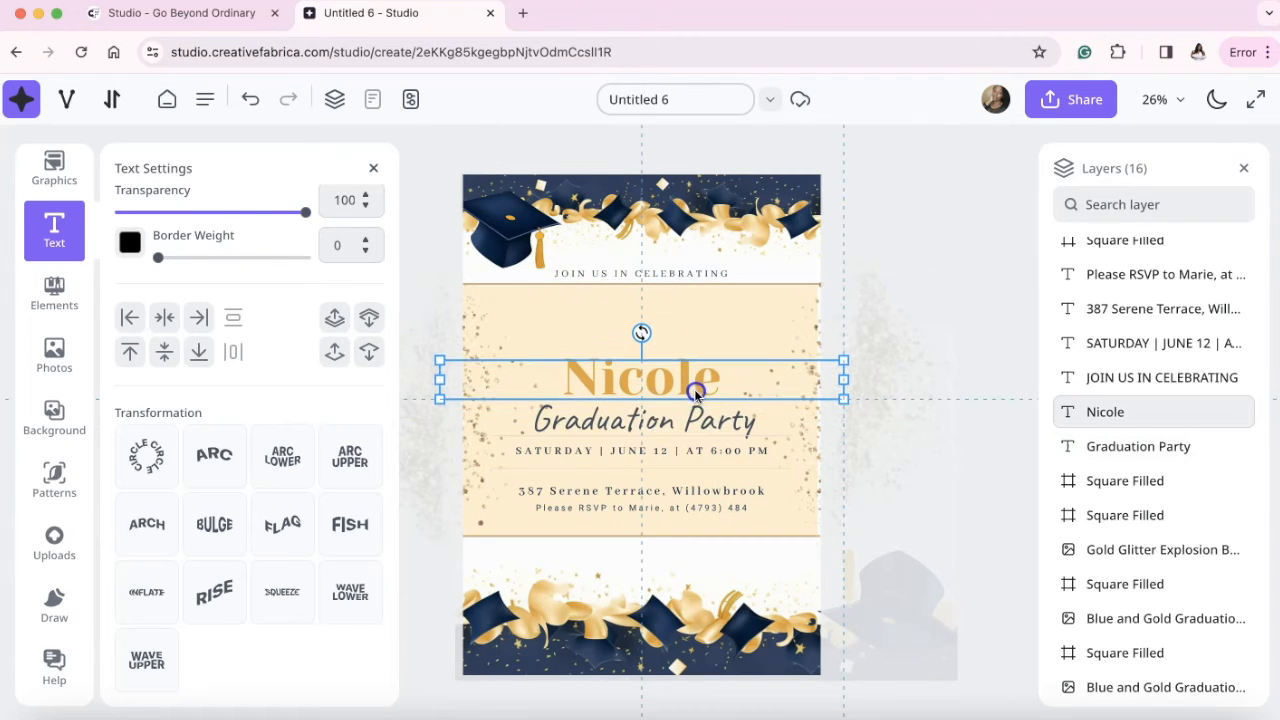
# Replace the address line with the party's new street address
pyautogui.click(638, 496)
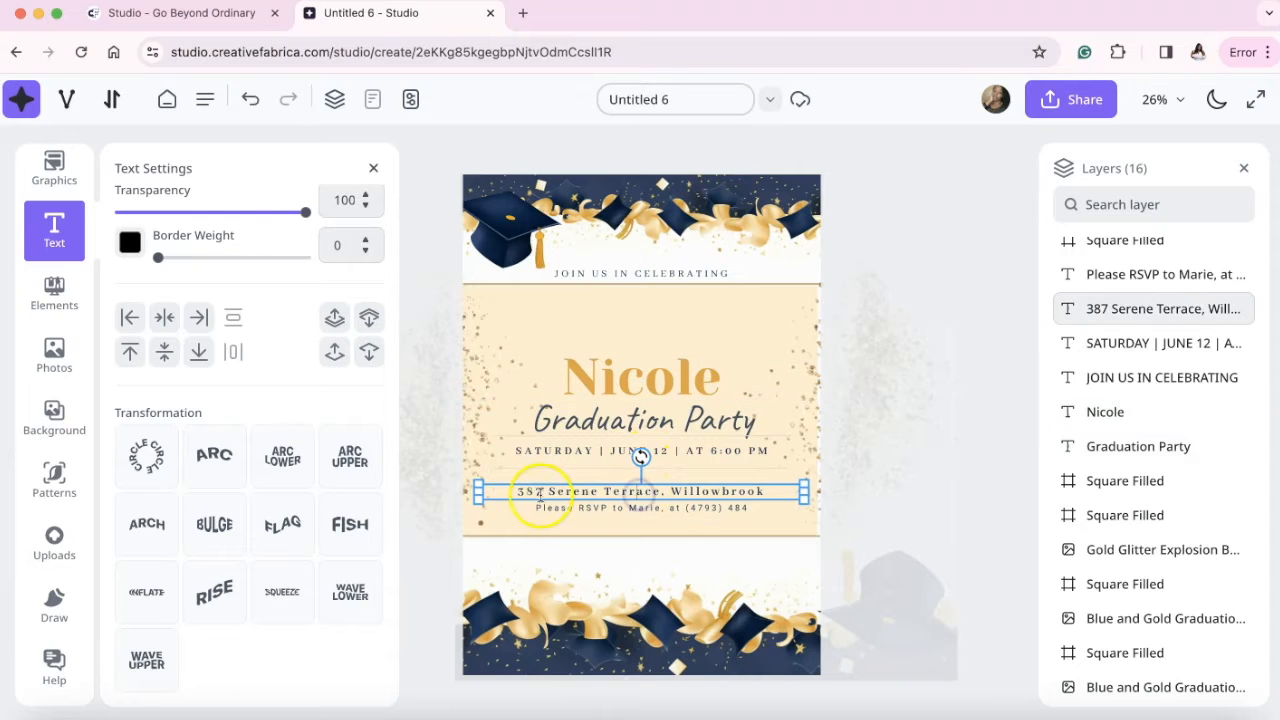
pyautogui.write('123')
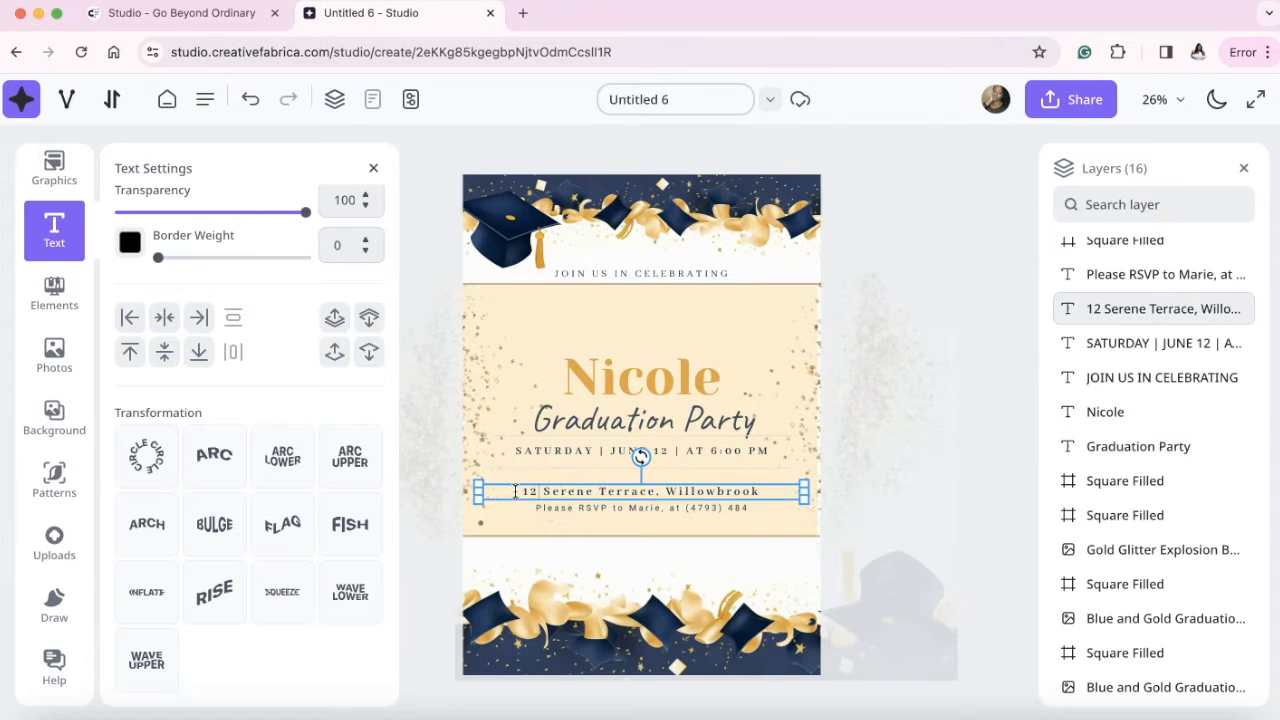
pyautogui.doubleClick(574, 495)
pyautogui.click(573, 494)
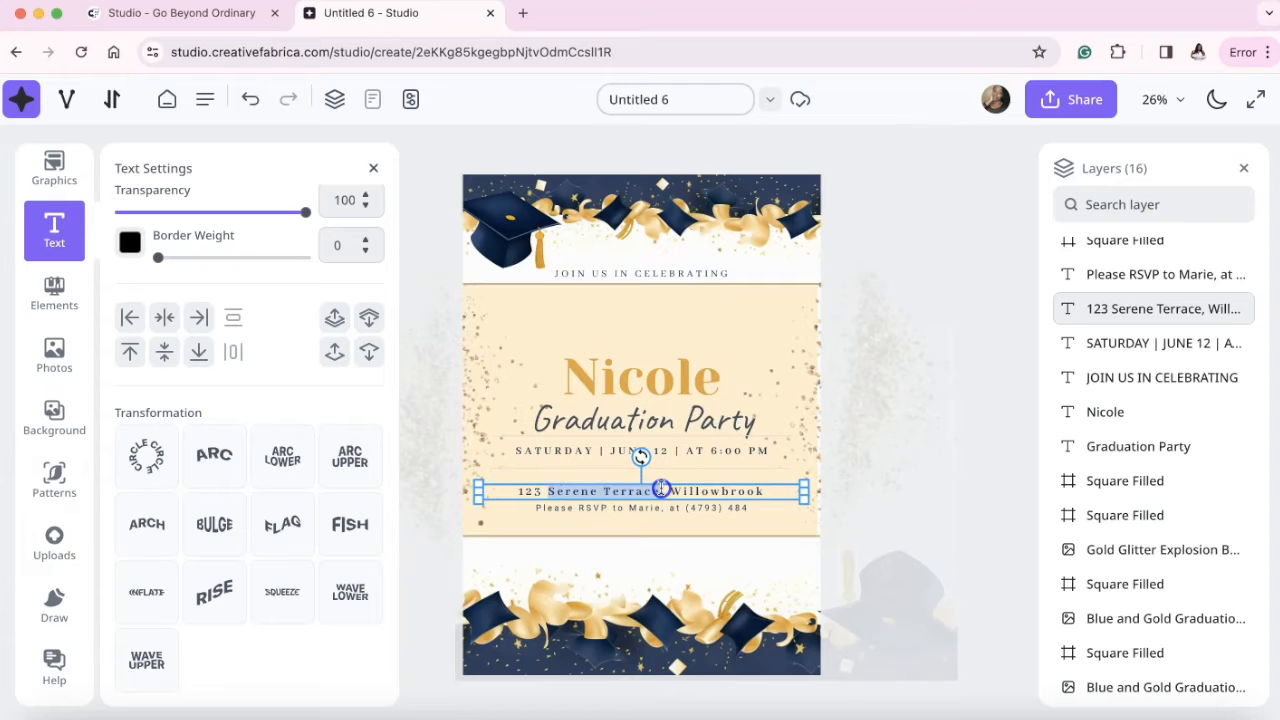
pyautogui.moveTo(657, 487); pyautogui.dragTo(656, 484)
pyautogui.write('Dreamy La')
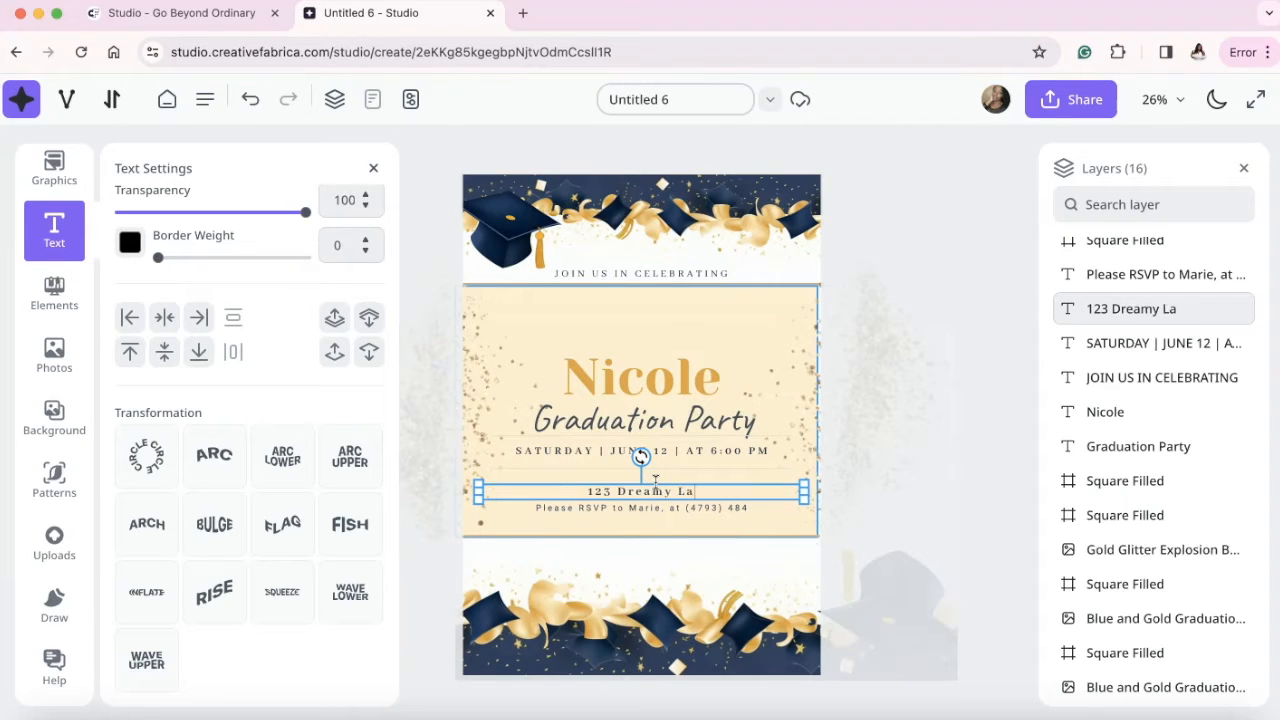
# Replace the phone number in the RSVP line with the new contact number
pyautogui.doubleClick(641, 508)
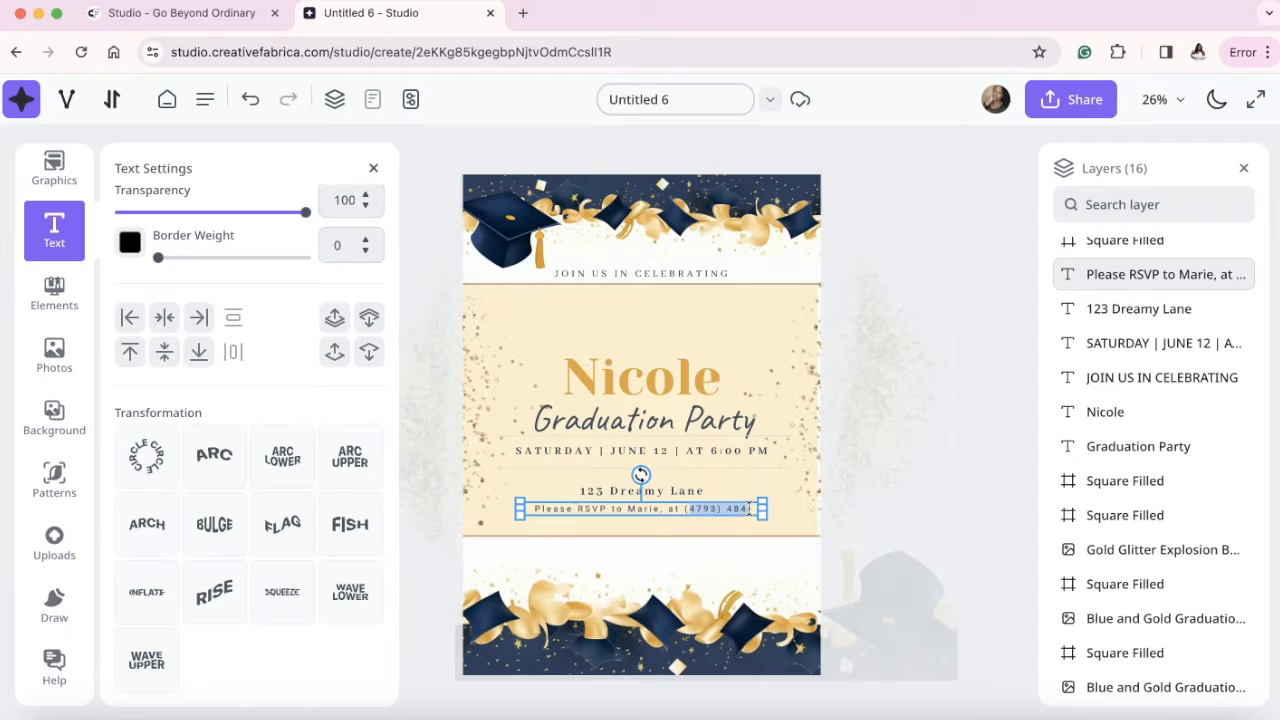
pyautogui.write('555)555-5555')
pyautogui.click(851, 617)
# Move the name, party title, date, address and RSVP lines down to free space in the upper cream panel
pyautogui.keyDown('shift'); pyautogui.click(643, 450); pyautogui.keyUp('shift')
pyautogui.moveTo(663, 385); pyautogui.dragTo(663, 414)
pyautogui.moveTo(641, 509); pyautogui.dragTo(641, 523)
pyautogui.moveTo(600, 480); pyautogui.dragTo(600, 494)
pyautogui.moveTo(641, 491); pyautogui.dragTo(641, 508)
pyautogui.moveTo(786, 394); pyautogui.dragTo(861, 394)
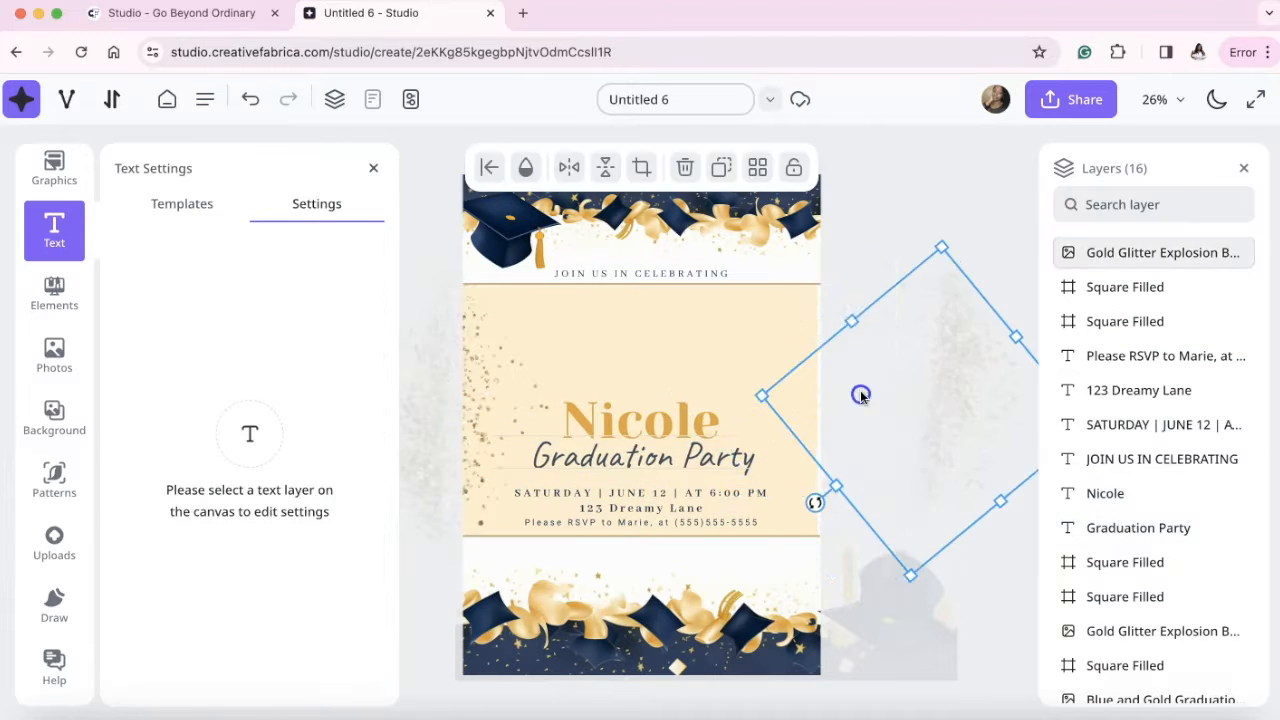
pyautogui.click(373, 168)
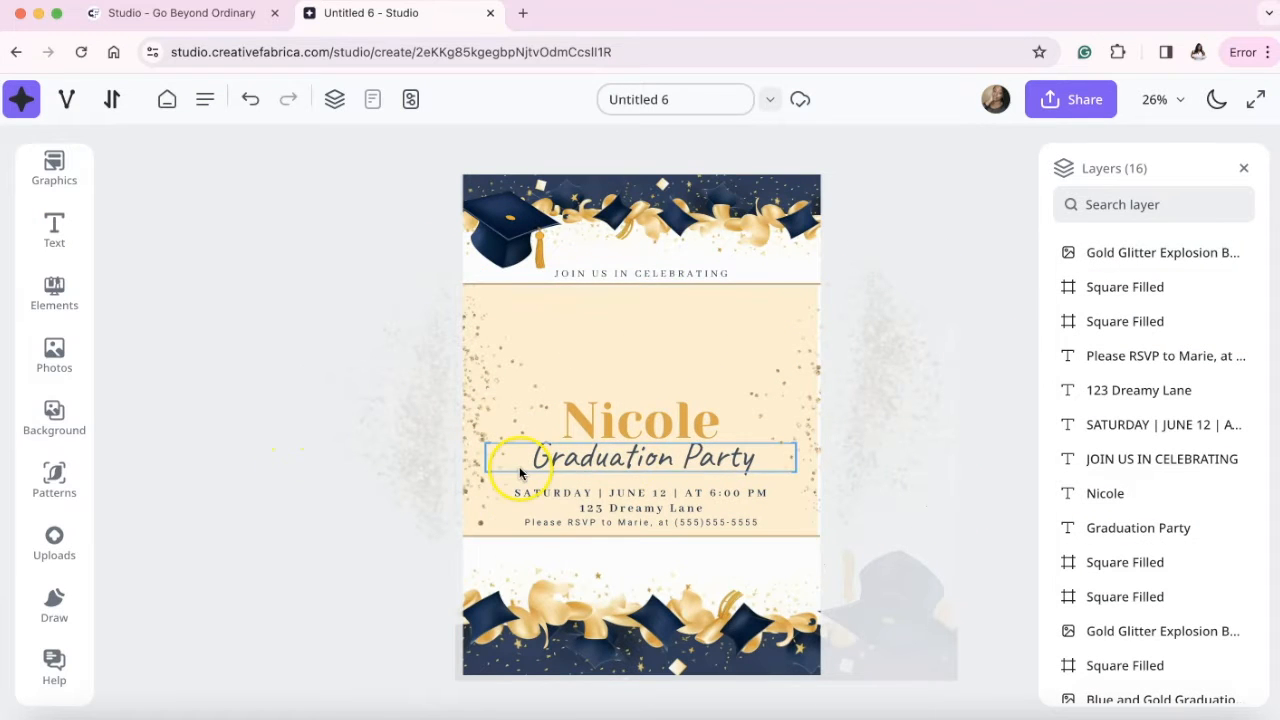
# Add the uploaded photo of the smiling graduate holding a diploma to the invitation
pyautogui.click(84, 537)
pyautogui.scroll(-5, 283, 421)
pyautogui.scroll(-6, 283, 421)
pyautogui.scroll(-2, 268, 550)
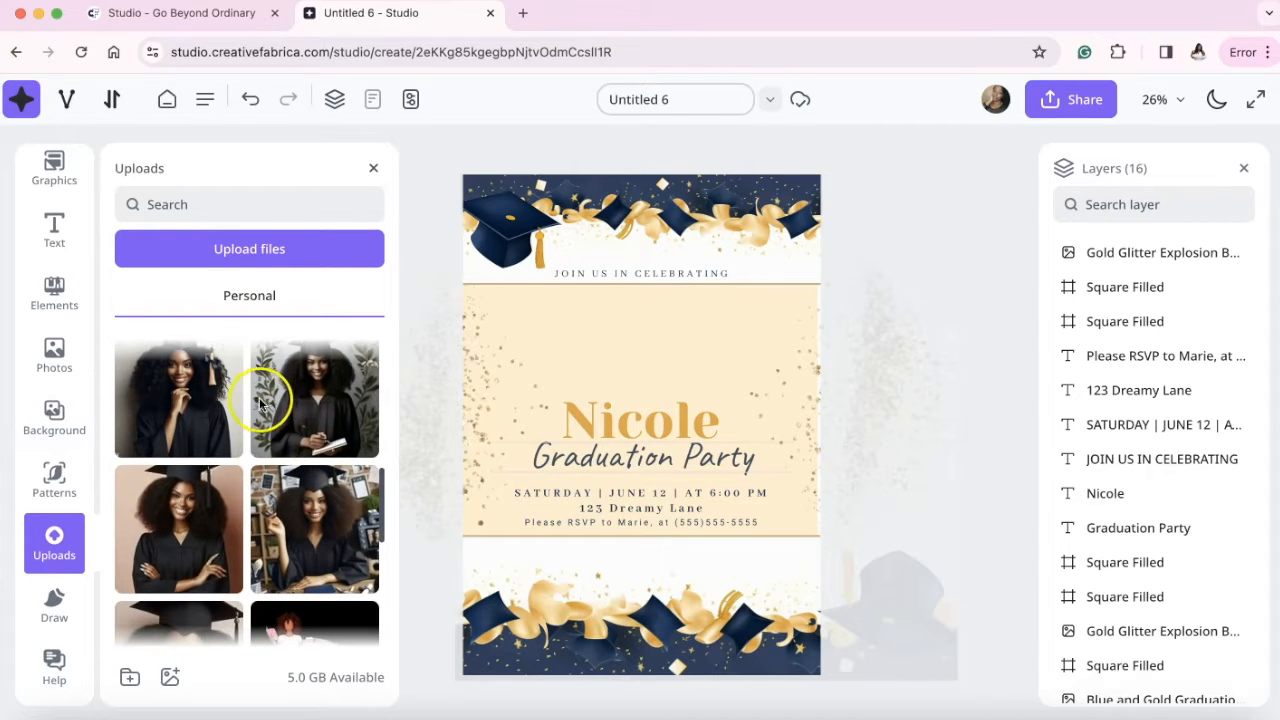
pyautogui.scroll(-3, 255, 470)
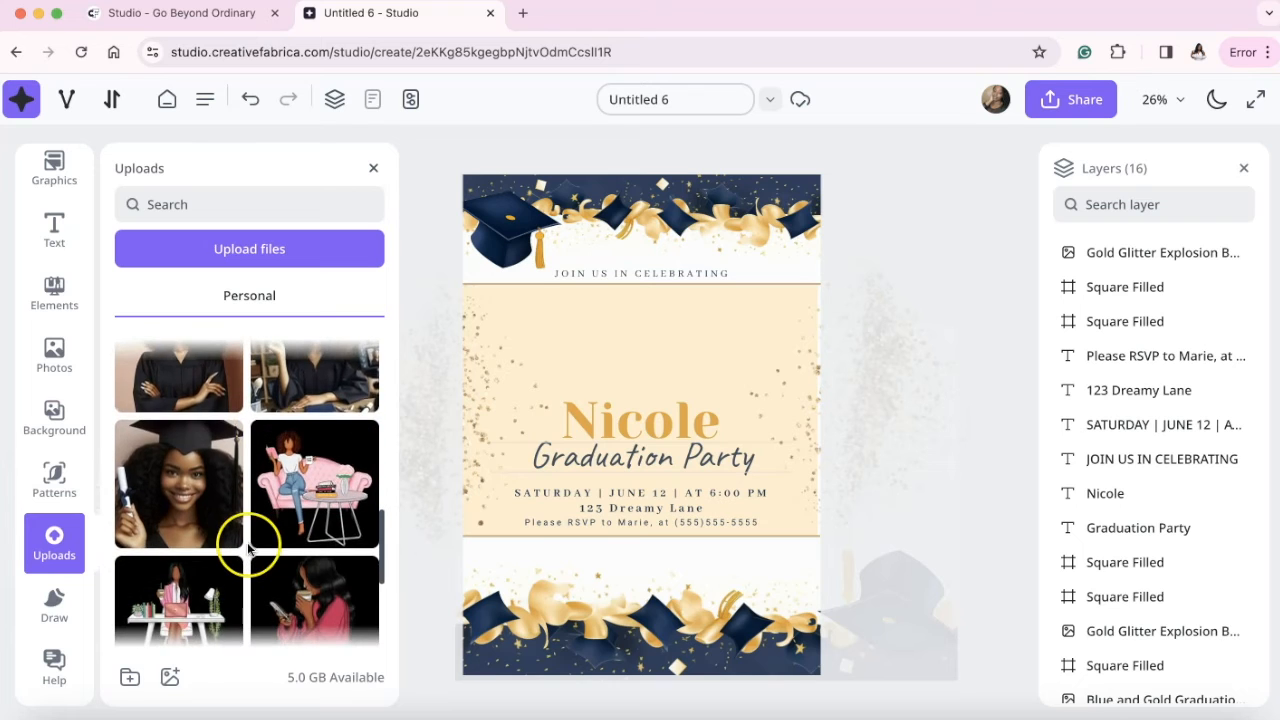
pyautogui.scroll(-2, 249, 545)
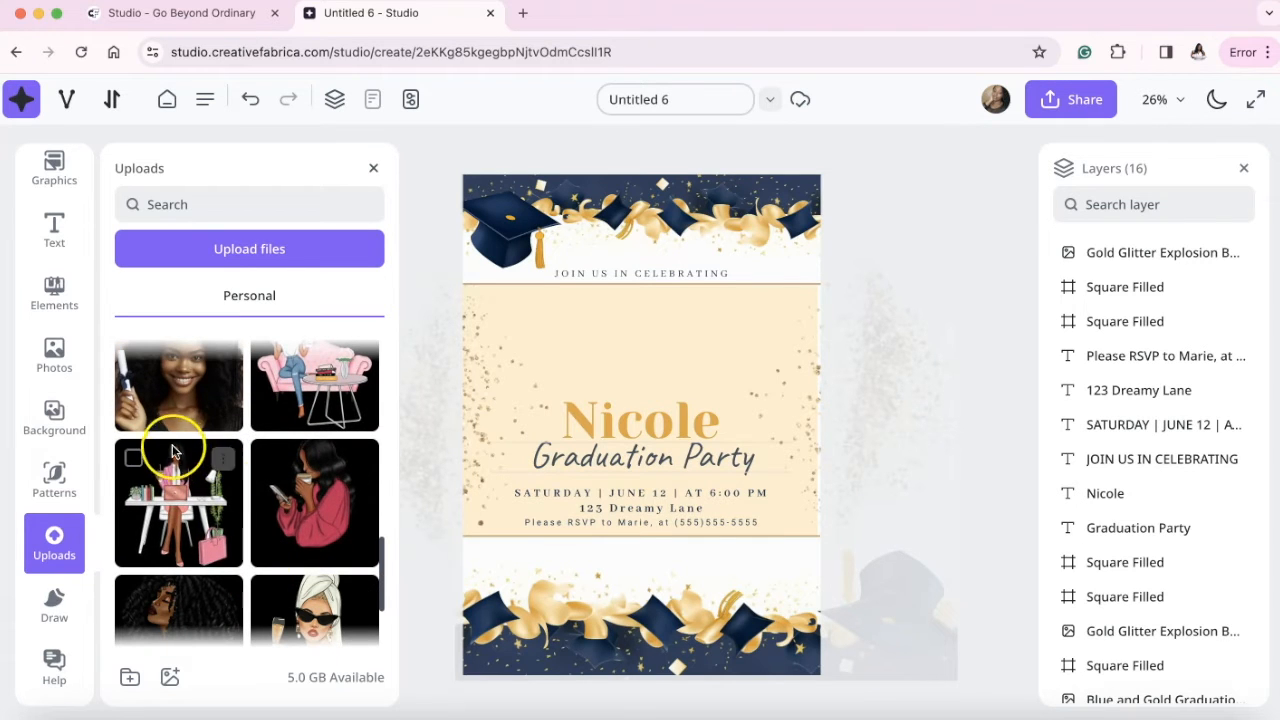
pyautogui.click(174, 402)
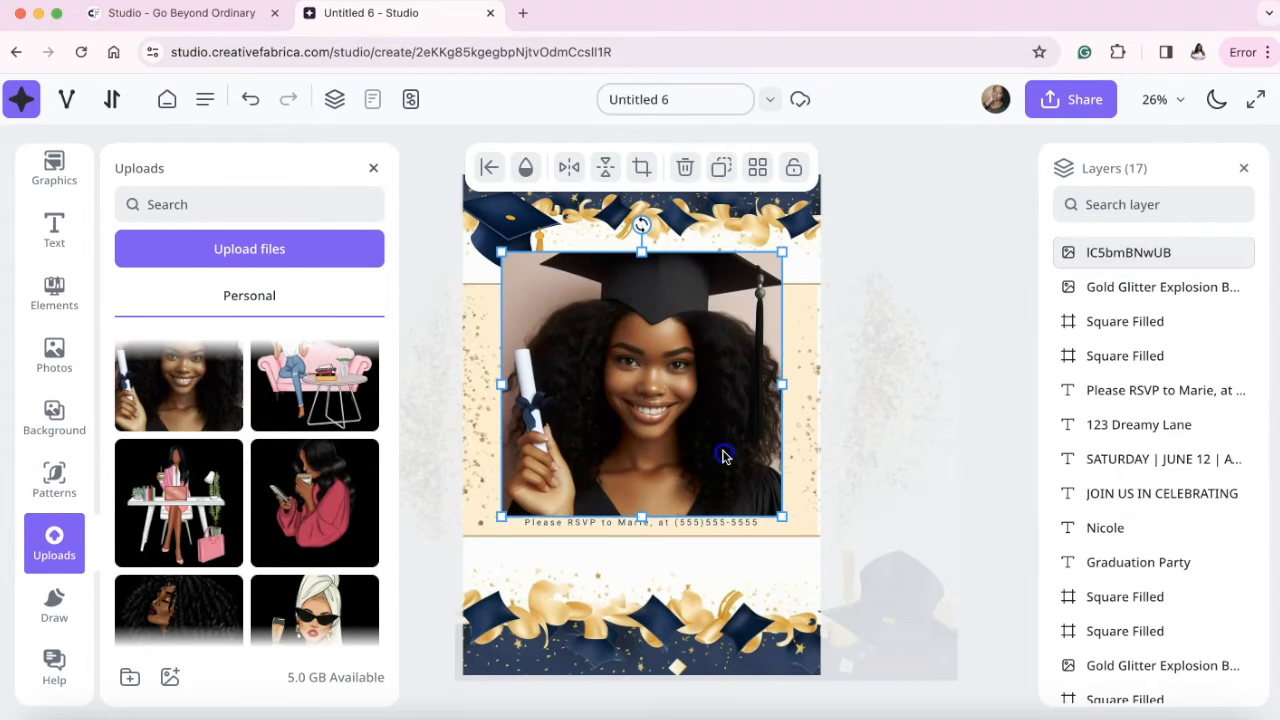
# Shrink the graduate photo and center it in the space between the celebration line and the name
pyautogui.moveTo(784, 252); pyautogui.dragTo(655, 372)
pyautogui.moveTo(588, 463); pyautogui.dragTo(646, 374)
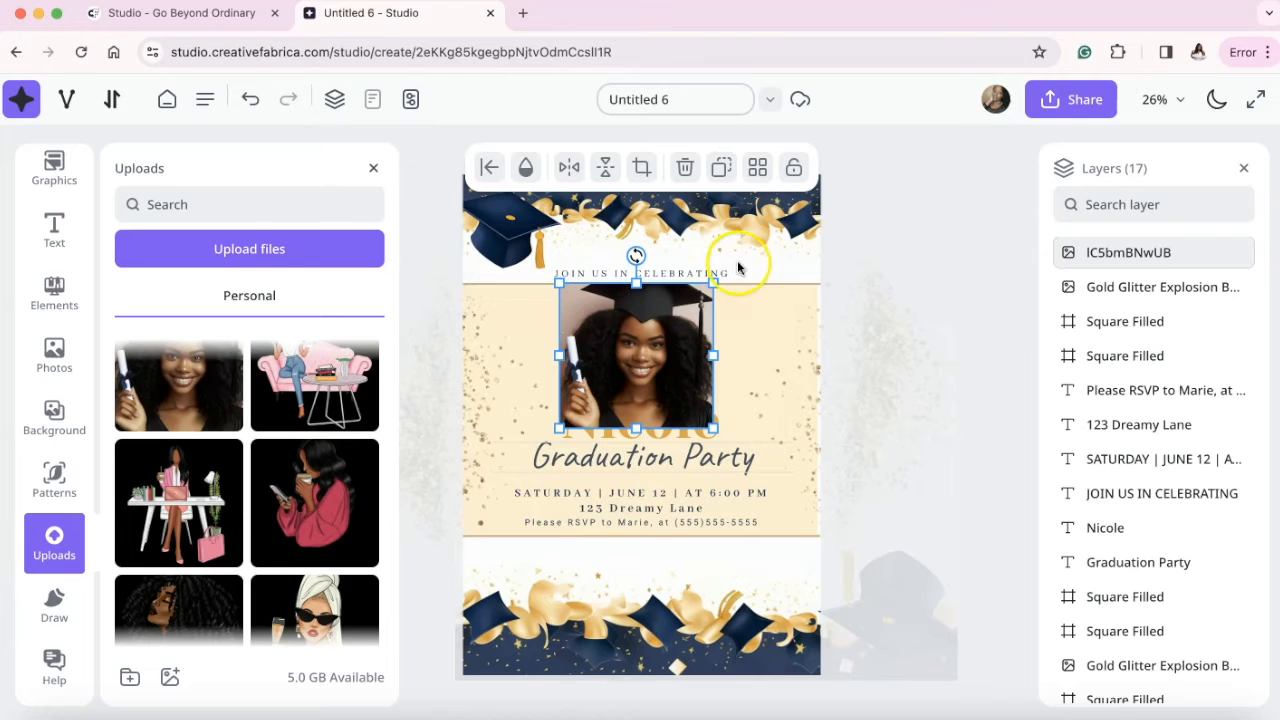
pyautogui.moveTo(712, 284); pyautogui.dragTo(658, 330)
pyautogui.moveTo(611, 385); pyautogui.dragTo(642, 346)
# Search the design elements for a frame and a square
pyautogui.click(54, 293)
pyautogui.click(217, 206)
pyautogui.write('frame')
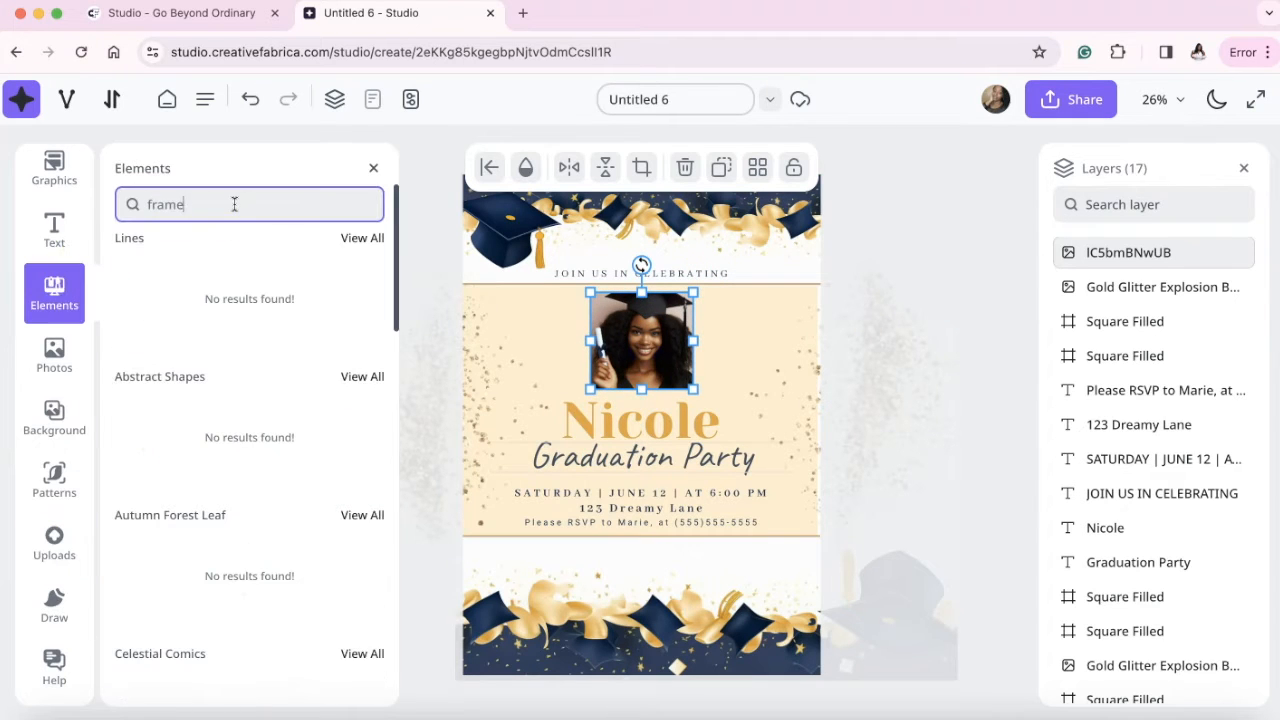
pyautogui.write('squar')
pyautogui.click(370, 170)
# Add a plain filled square from the basic shapes to the invitation
pyautogui.scroll(-3, 268, 336)
pyautogui.scroll(-5, 270, 335)
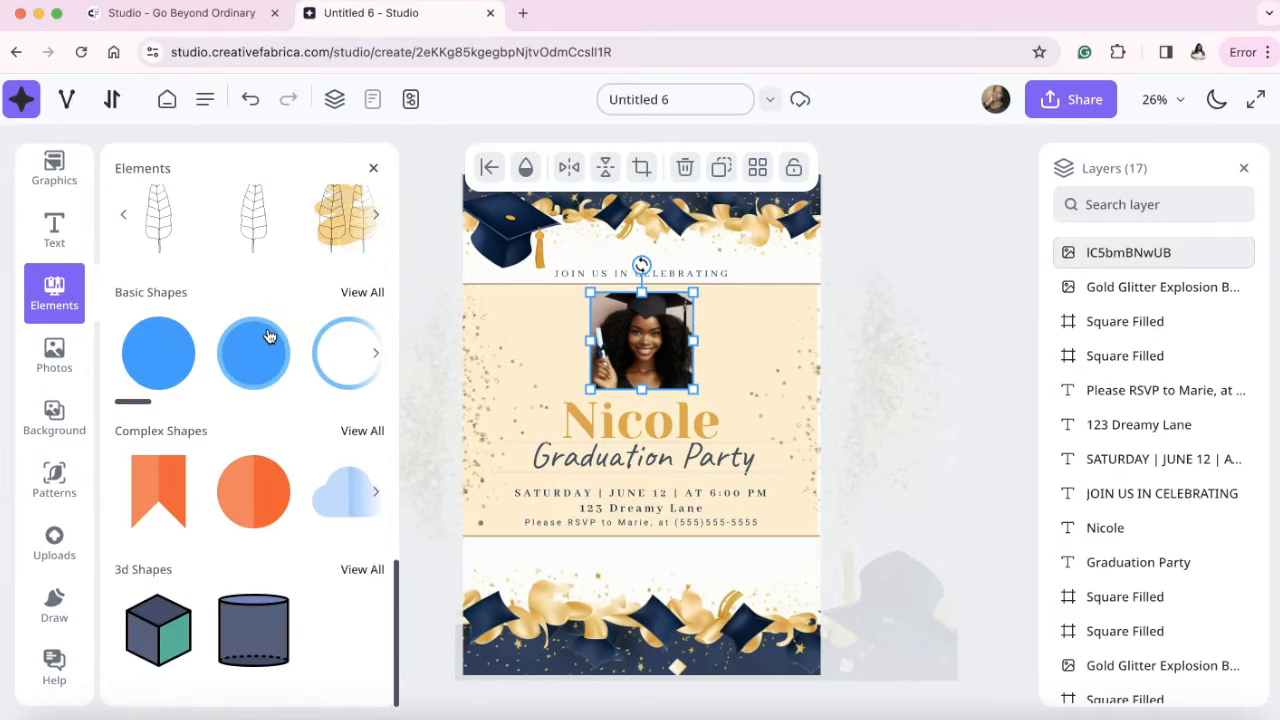
pyautogui.click(350, 290)
pyautogui.scroll(3, 266, 423)
pyautogui.click(252, 290)
pyautogui.press('Delete')
pyautogui.click(158, 390)
# Resize the filled square to slightly larger than the graduate photo and position it over the photo
pyautogui.moveTo(621, 405); pyautogui.dragTo(514, 297)
pyautogui.moveTo(557, 380); pyautogui.dragTo(606, 361)
pyautogui.moveTo(709, 427); pyautogui.dragTo(703, 400)
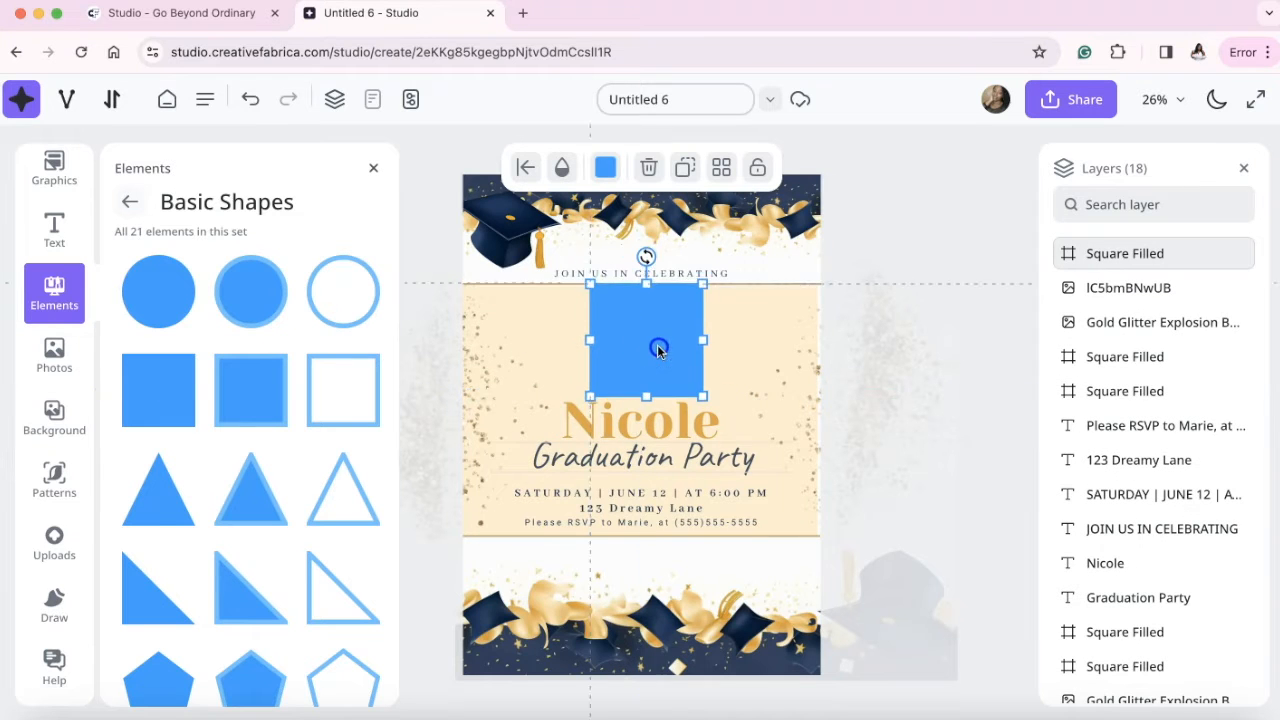
# Change the square's fill to the navy blue used in the invitation
pyautogui.click(557, 166)
pyautogui.click(603, 170)
pyautogui.click(504, 550)
pyautogui.click(775, 655)
# Place the graduate photo in front of the navy square in the layer order so the square acts as its border
pyautogui.rightClick(652, 362)
pyautogui.click(660, 250)
pyautogui.click(373, 168)
pyautogui.moveTo(1128, 287); pyautogui.dragTo(1121, 254)
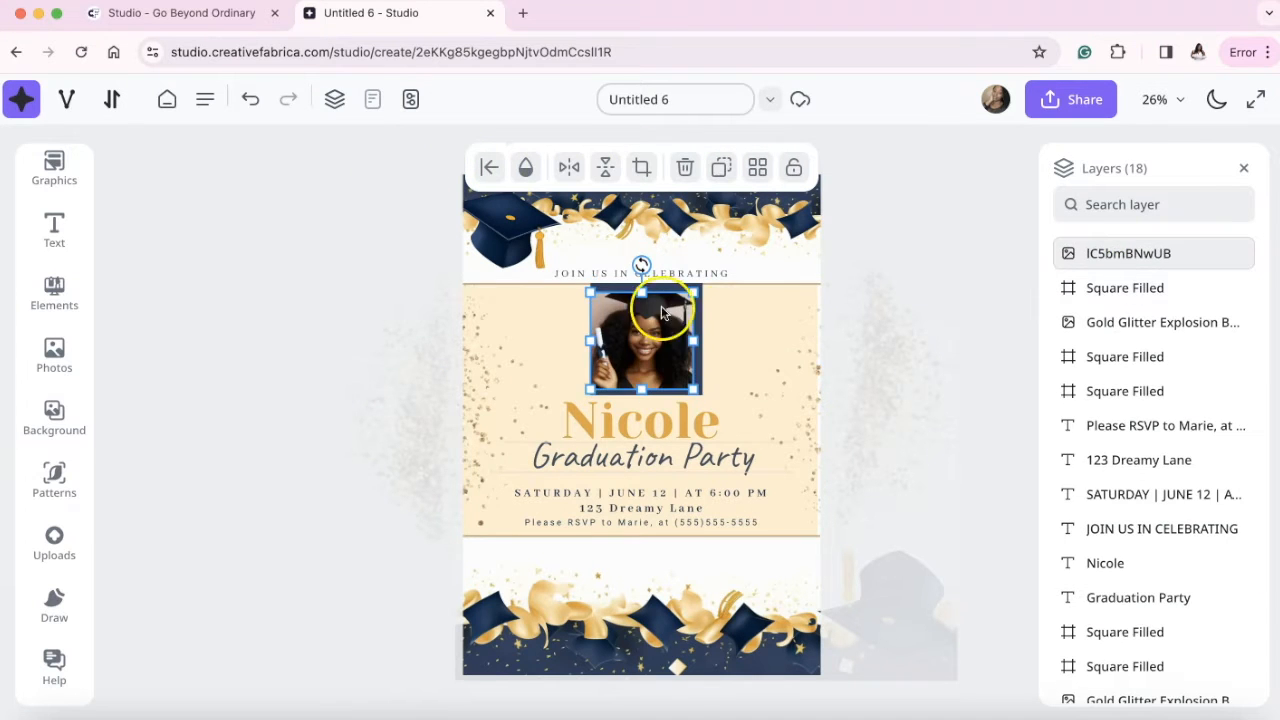
# Lock the cream background panel and center the photo with its navy border above the graduate's name
pyautogui.click(740, 328)
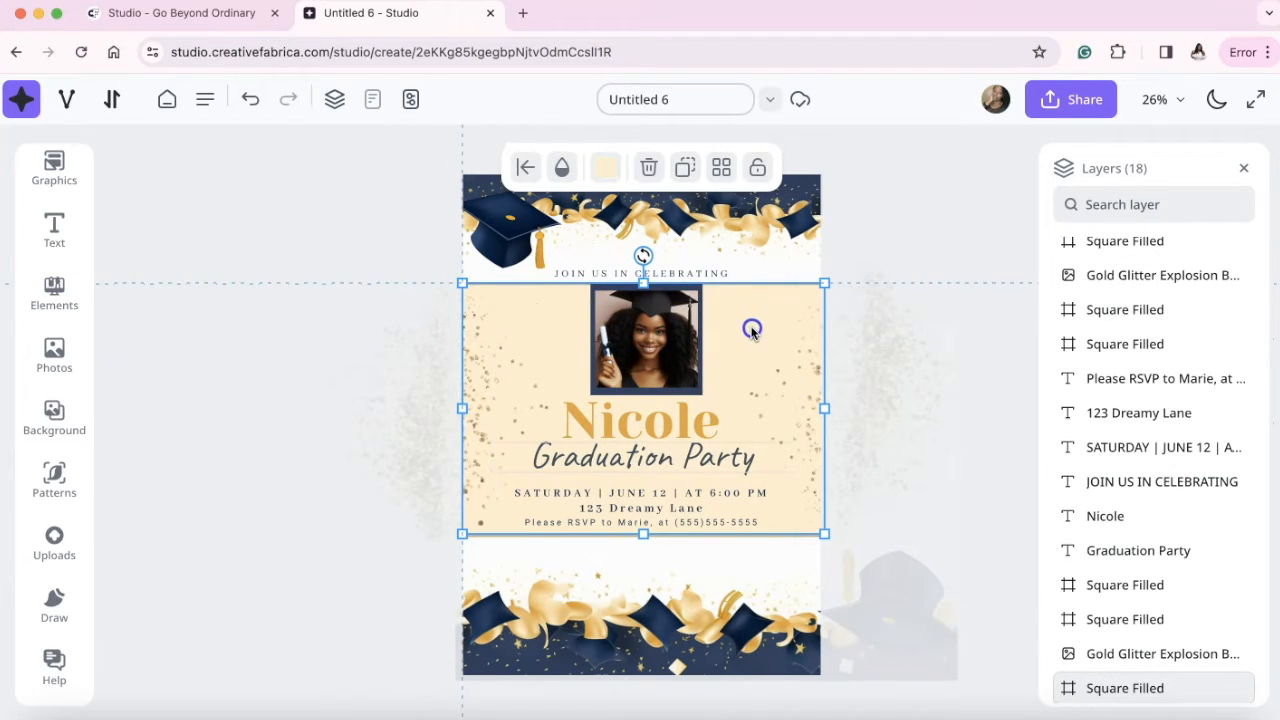
pyautogui.click(757, 167)
pyautogui.click(565, 326)
pyautogui.click(617, 320)
pyautogui.click(670, 322)
pyautogui.moveTo(670, 322); pyautogui.dragTo(743, 323)
pyautogui.moveTo(634, 335); pyautogui.dragTo(631, 337)
pyautogui.moveTo(719, 337); pyautogui.dragTo(647, 342)
pyautogui.click(897, 264)
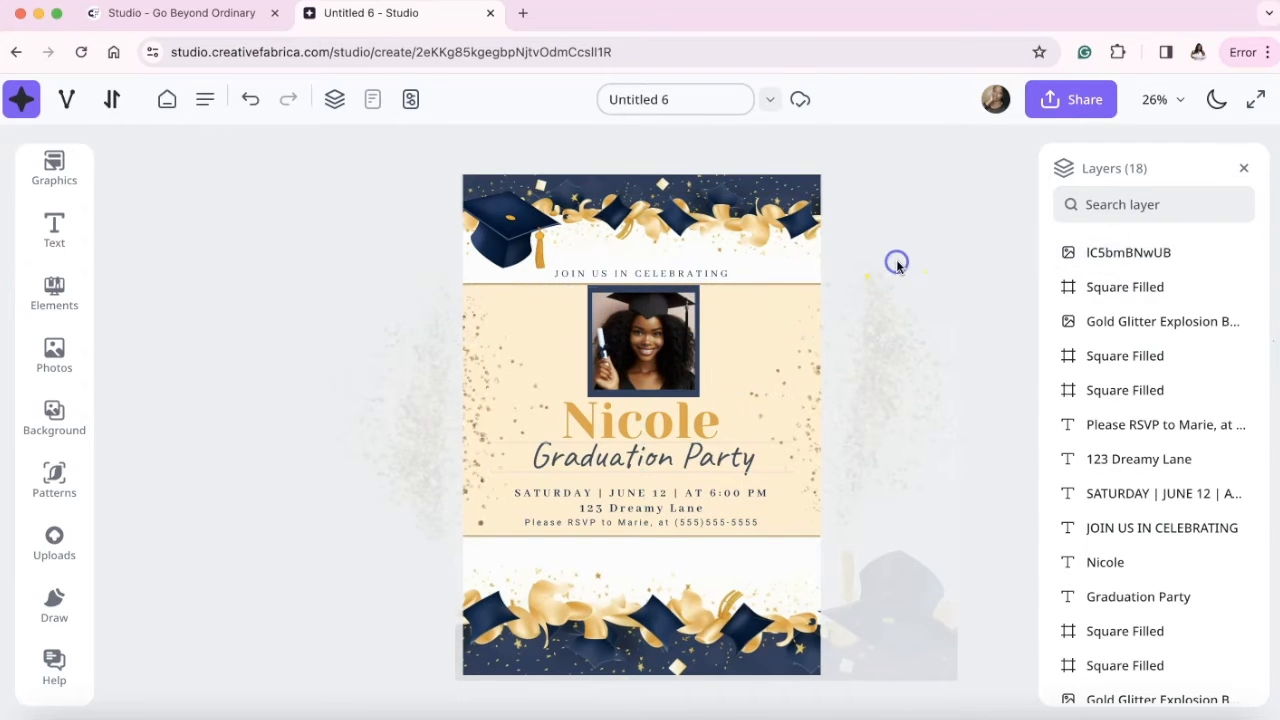
# Add a possessive "'s" to the graduate's name
pyautogui.doubleClick(686, 420)
pyautogui.write("'s")
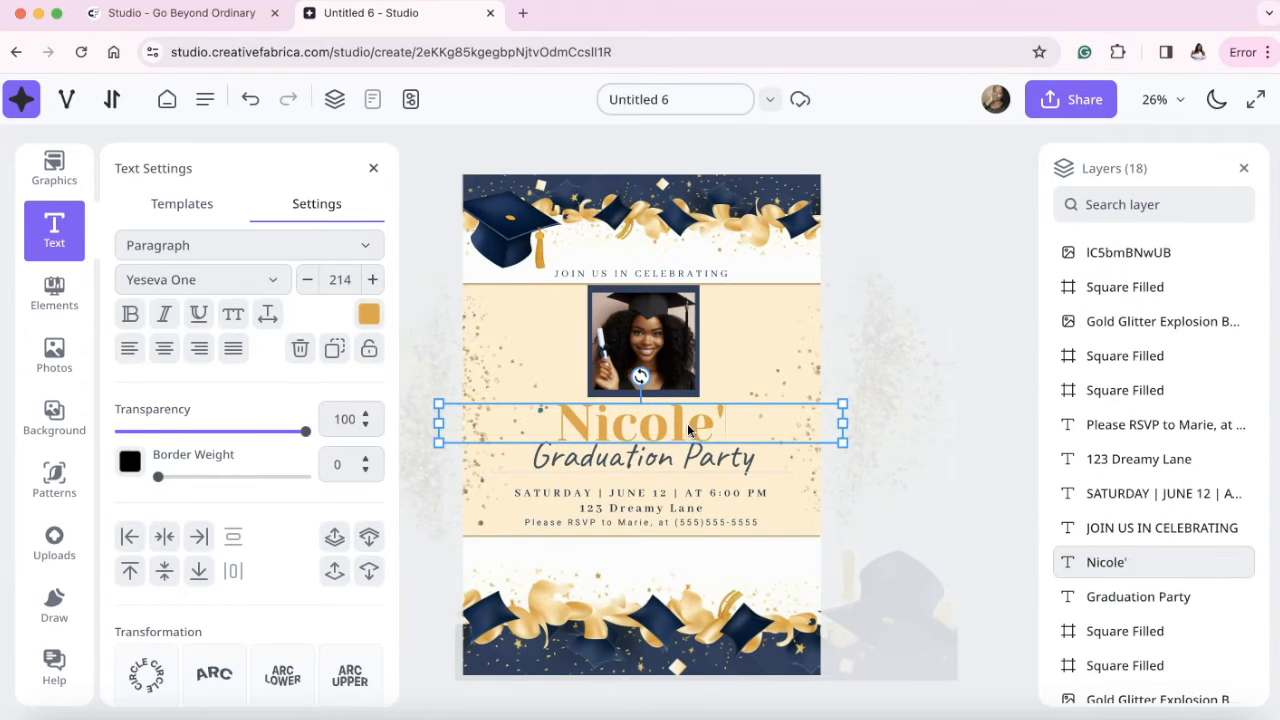
pyautogui.click(703, 625)
# Move the date, address and RSVP lines slightly up so they sit closer beneath the party title with balanced spacing
pyautogui.click(643, 457)
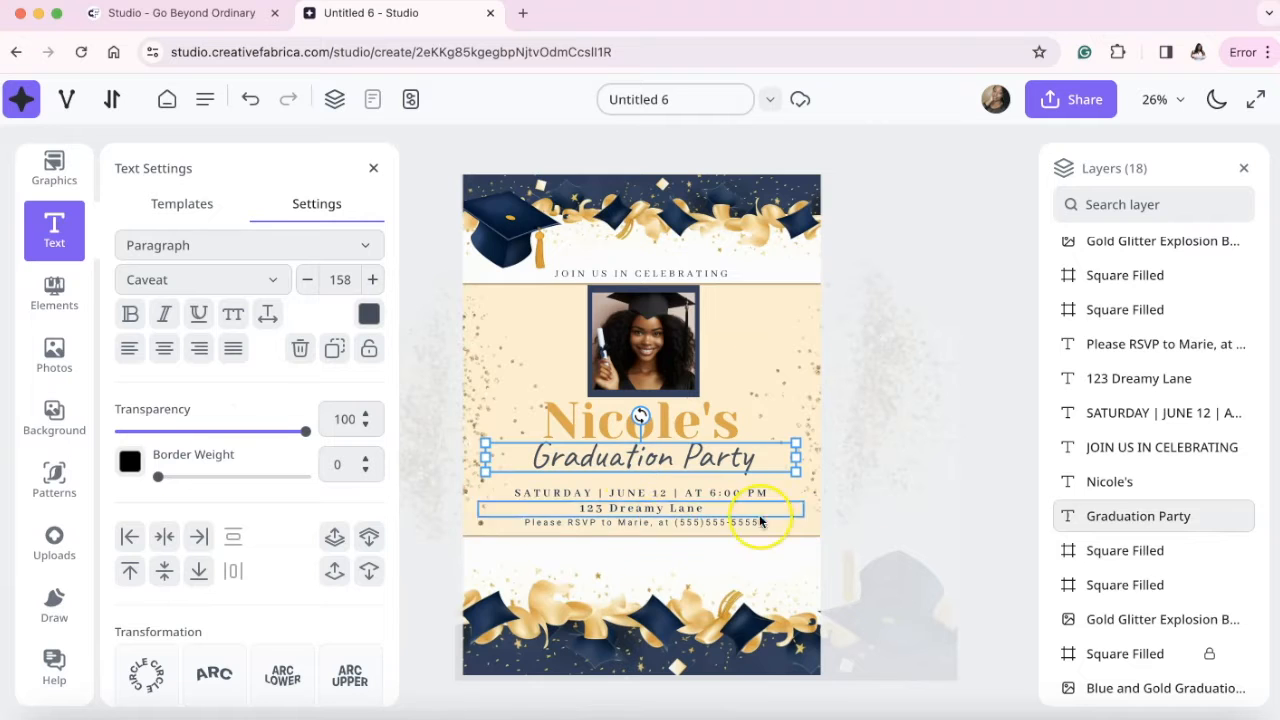
pyautogui.click(690, 521)
pyautogui.keyDown('shift'); pyautogui.click(665, 508); pyautogui.keyUp('shift')
pyautogui.keyDown('shift'); pyautogui.click(676, 492); pyautogui.keyUp('shift')
pyautogui.click(818, 522)
pyautogui.moveTo(677, 491); pyautogui.dragTo(686, 518)
pyautogui.click(637, 509)
pyautogui.click(670, 497)
pyautogui.click(734, 543)
pyautogui.click(741, 491)
pyautogui.click(934, 620)
pyautogui.click(971, 527)
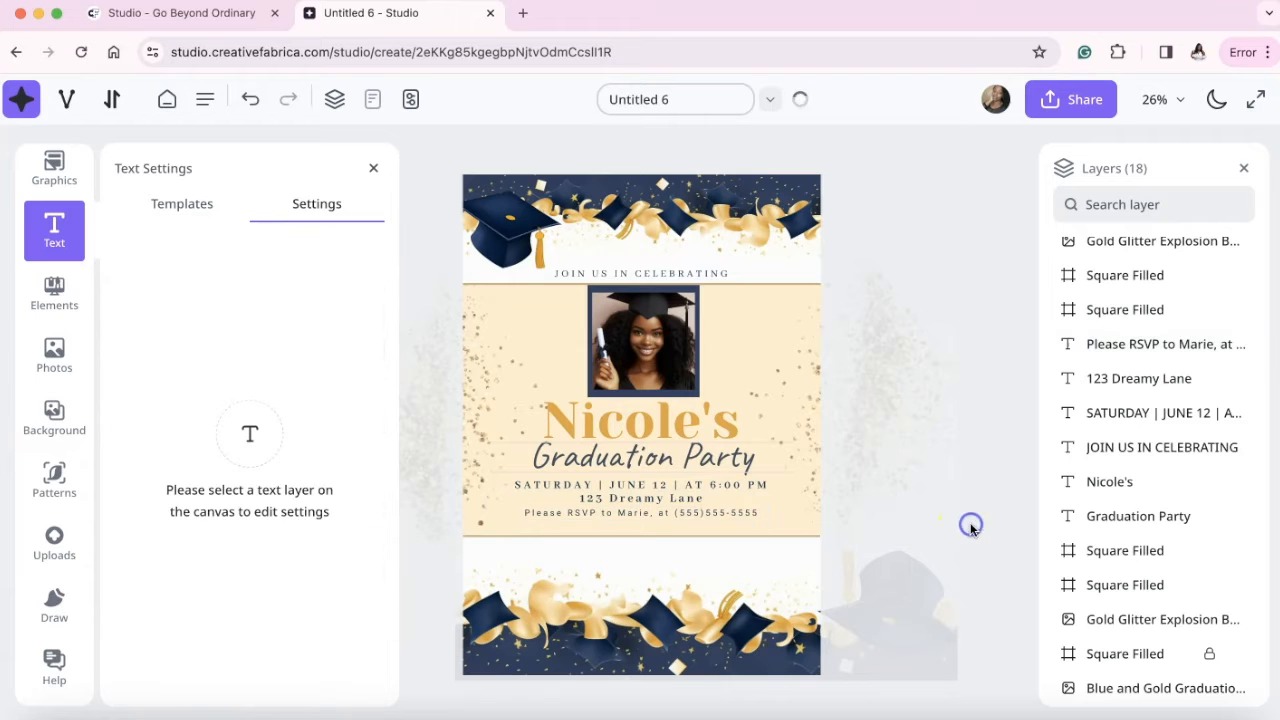
# Change the font of the "Graduation Party" title to a bolder decorative display font
pyautogui.click(645, 458)
pyautogui.click(251, 283)
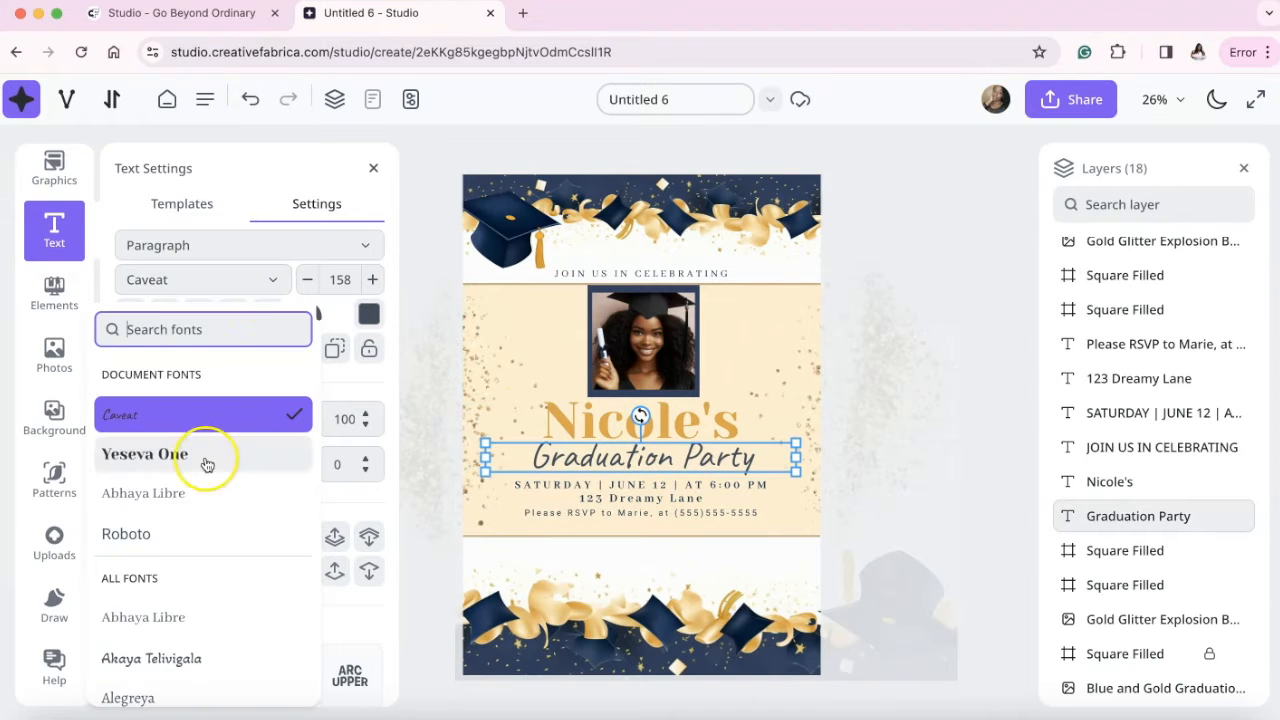
pyautogui.scroll(-3, 200, 457)
pyautogui.click(207, 450)
pyautogui.click(863, 554)
# Undo the accidental shift of the blue and gold graduation background image and lock that image in place
pyautogui.moveTo(883, 560); pyautogui.dragTo(844, 566)
pyautogui.press('super+z')
pyautogui.click(961, 236)
pyautogui.click(750, 627)
pyautogui.click(794, 167)
pyautogui.click(920, 169)
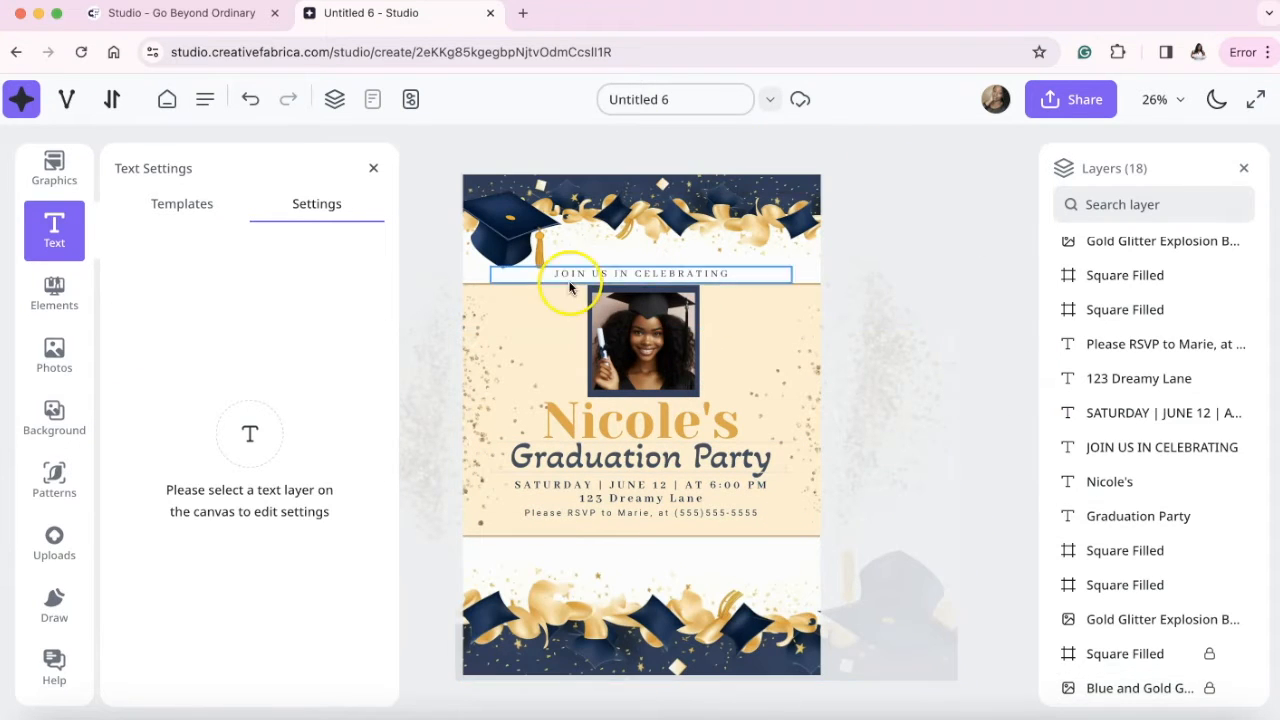
pyautogui.click(373, 170)
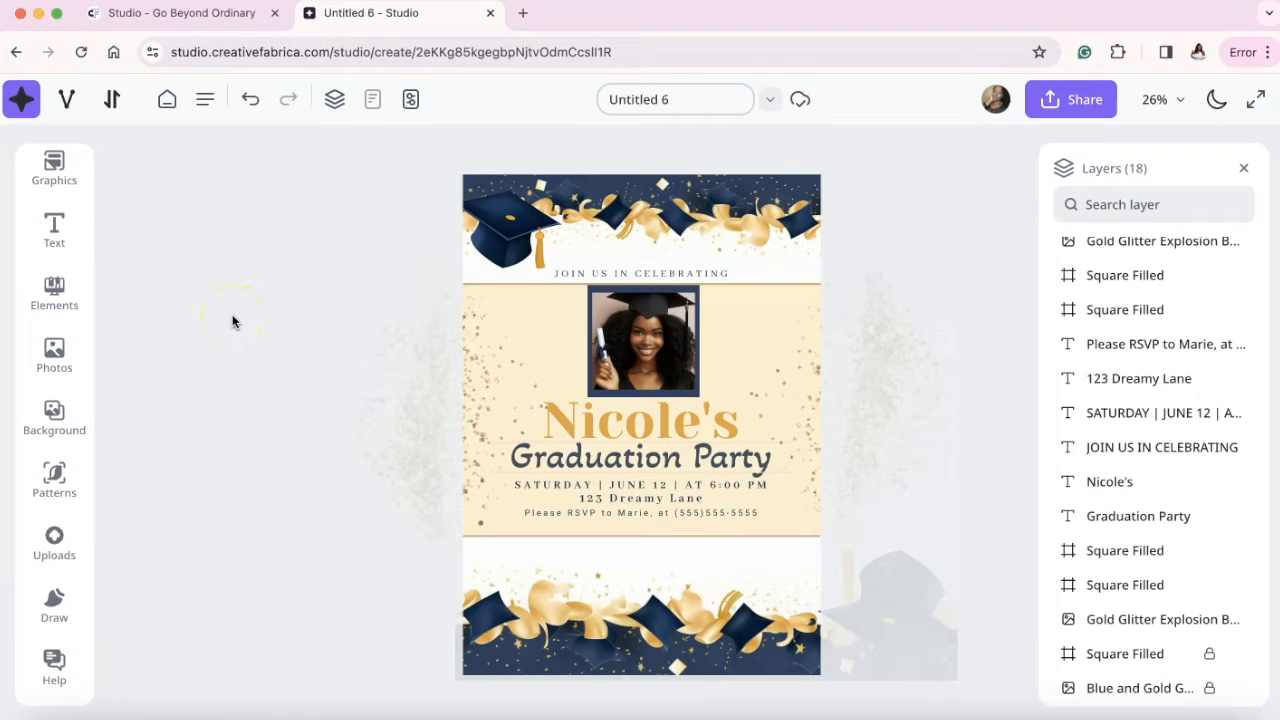
# Shrink the graduate photo together with its navy border slightly, leaving a gap beneath the "JOIN US IN CELEBRATING" line
pyautogui.click(570, 335)
pyautogui.click(674, 332)
pyautogui.keyDown('shift'); pyautogui.click(695, 332); pyautogui.keyUp('shift')
pyautogui.moveTo(699, 285); pyautogui.dragTo(691, 294)
pyautogui.click(663, 335)
pyautogui.moveTo(683, 302); pyautogui.dragTo(689, 299)
pyautogui.keyDown('shift'); pyautogui.click(701, 334); pyautogui.keyUp('shift')
pyautogui.click(623, 166)
pyautogui.click(609, 229)
pyautogui.click(941, 241)
# Set the font size of the "JOIN US IN CELEBRATING" line to 50
pyautogui.click(668, 276)
pyautogui.click(372, 280)
pyautogui.click(373, 282)
pyautogui.click(345, 280)
pyautogui.write('50')
pyautogui.click(286, 585)
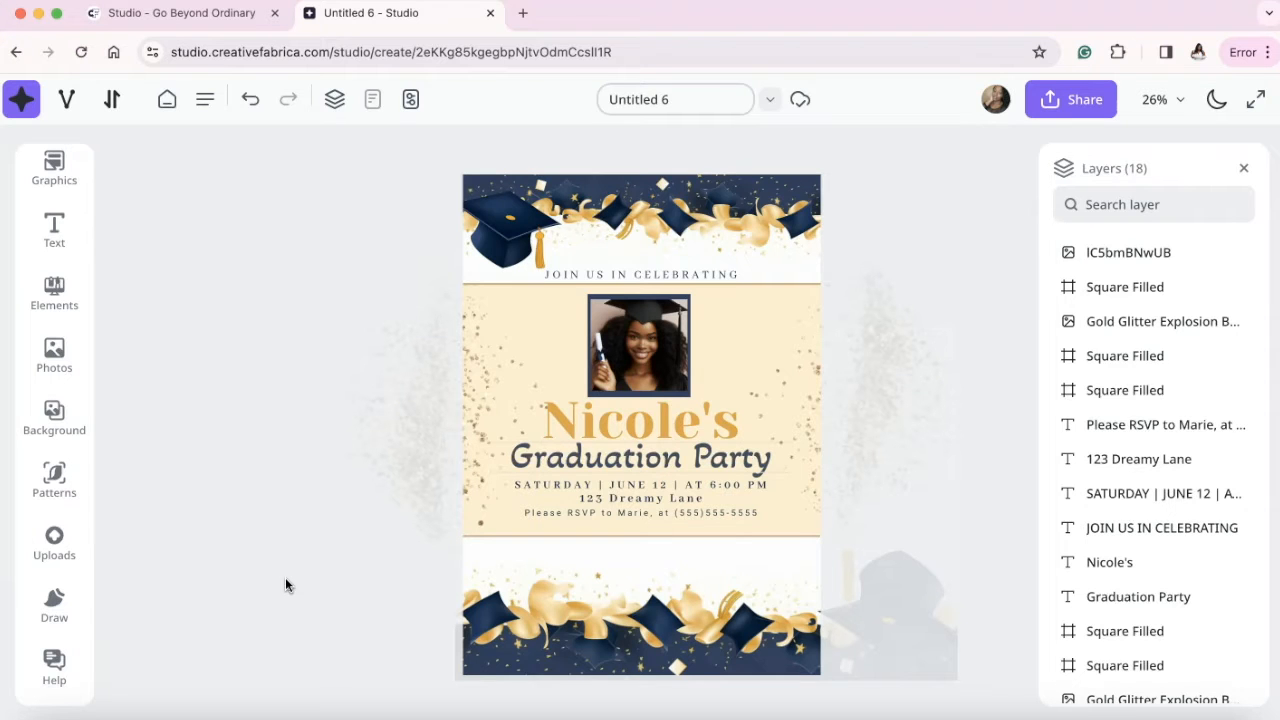
# Rename the design "Grad Invite"
pyautogui.click(645, 101)
pyautogui.moveTo(683, 100); pyautogui.dragTo(595, 99)
pyautogui.write('Grad')
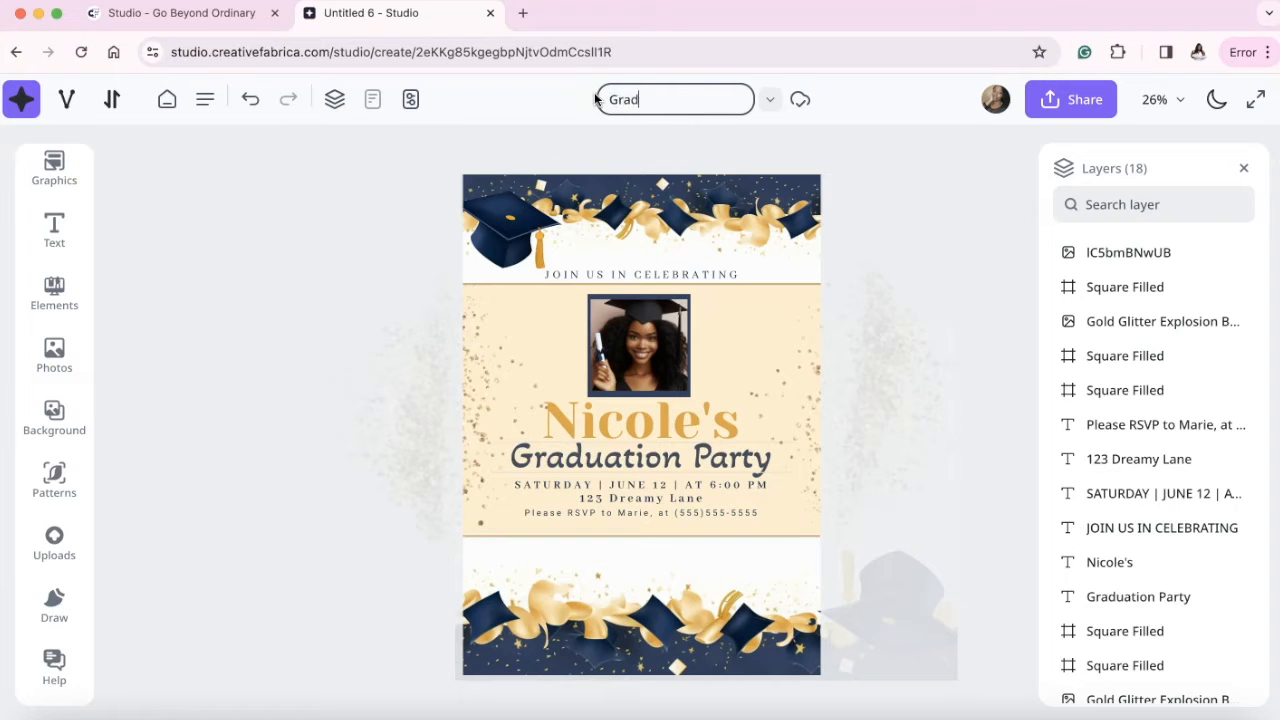
pyautogui.write(' Invite')
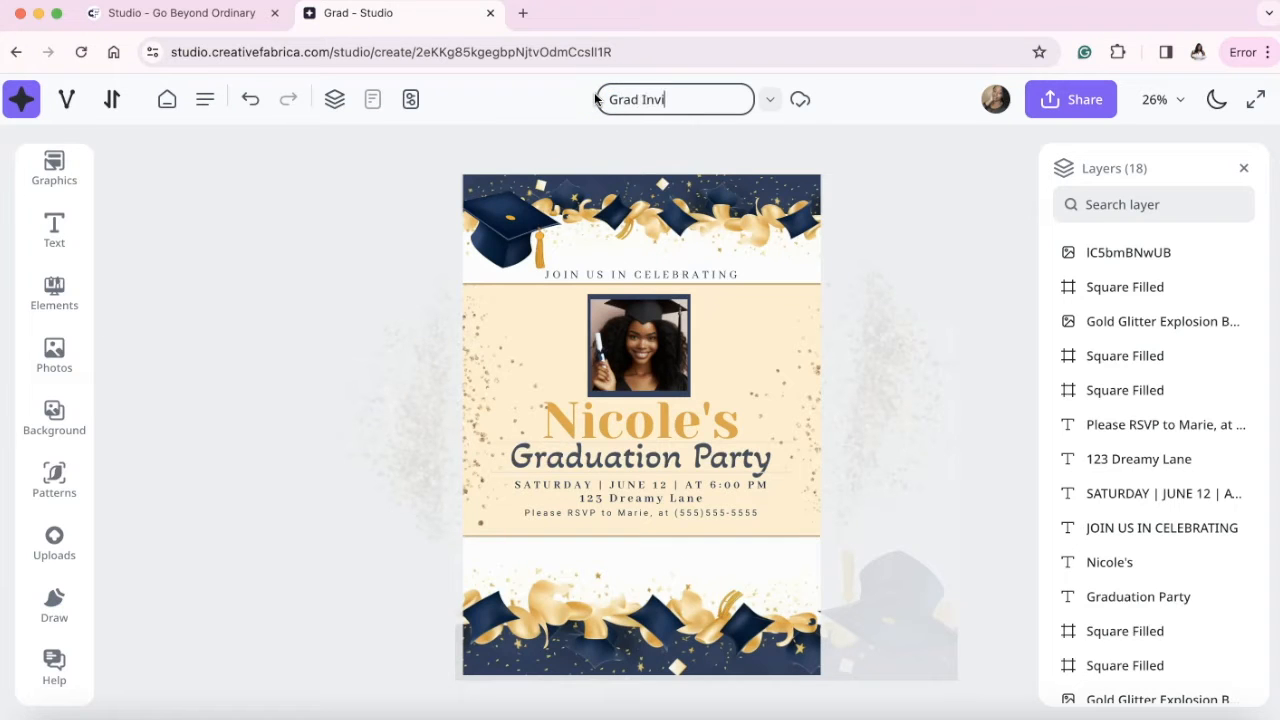
pyautogui.click(205, 99)
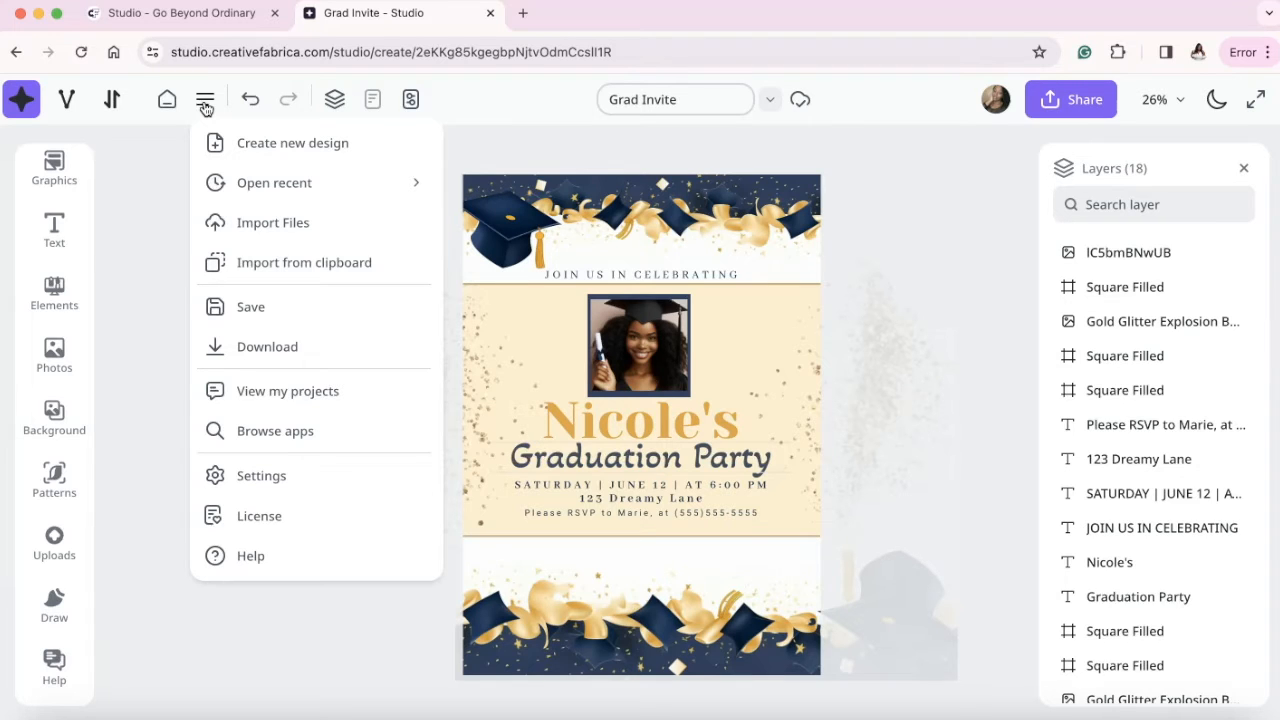
pyautogui.click(126, 564)
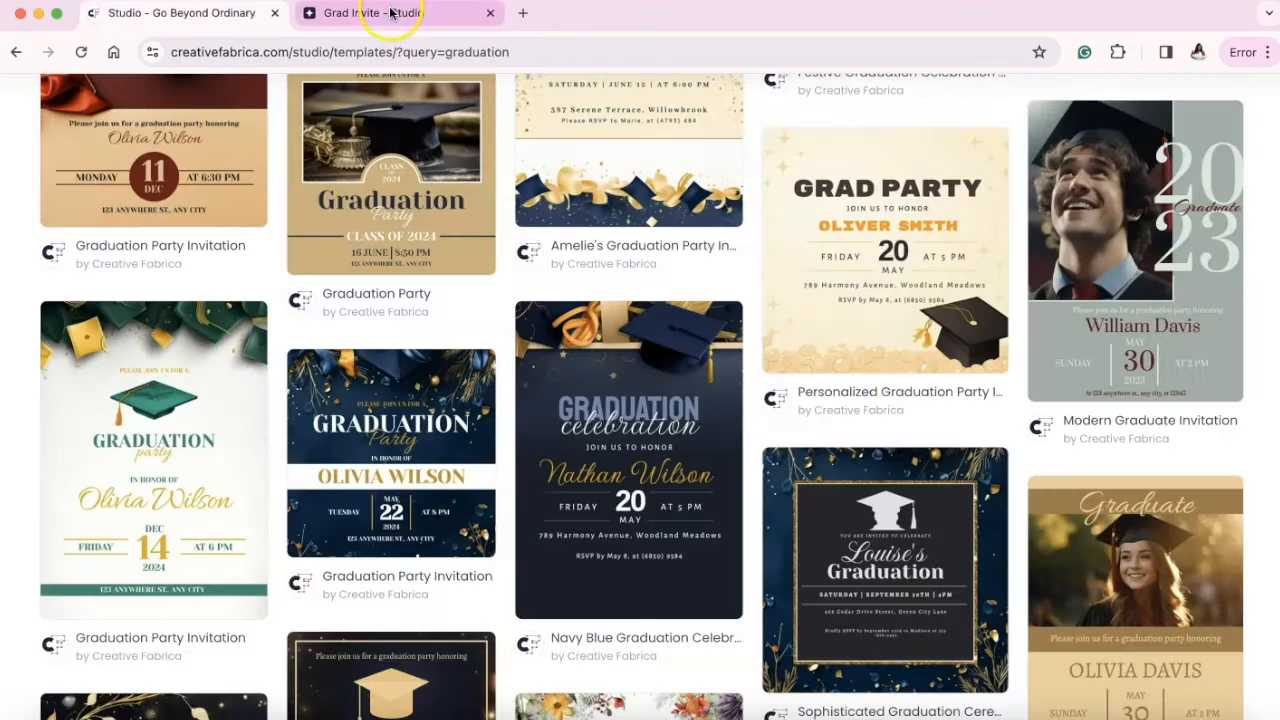
pyautogui.click(392, 12)
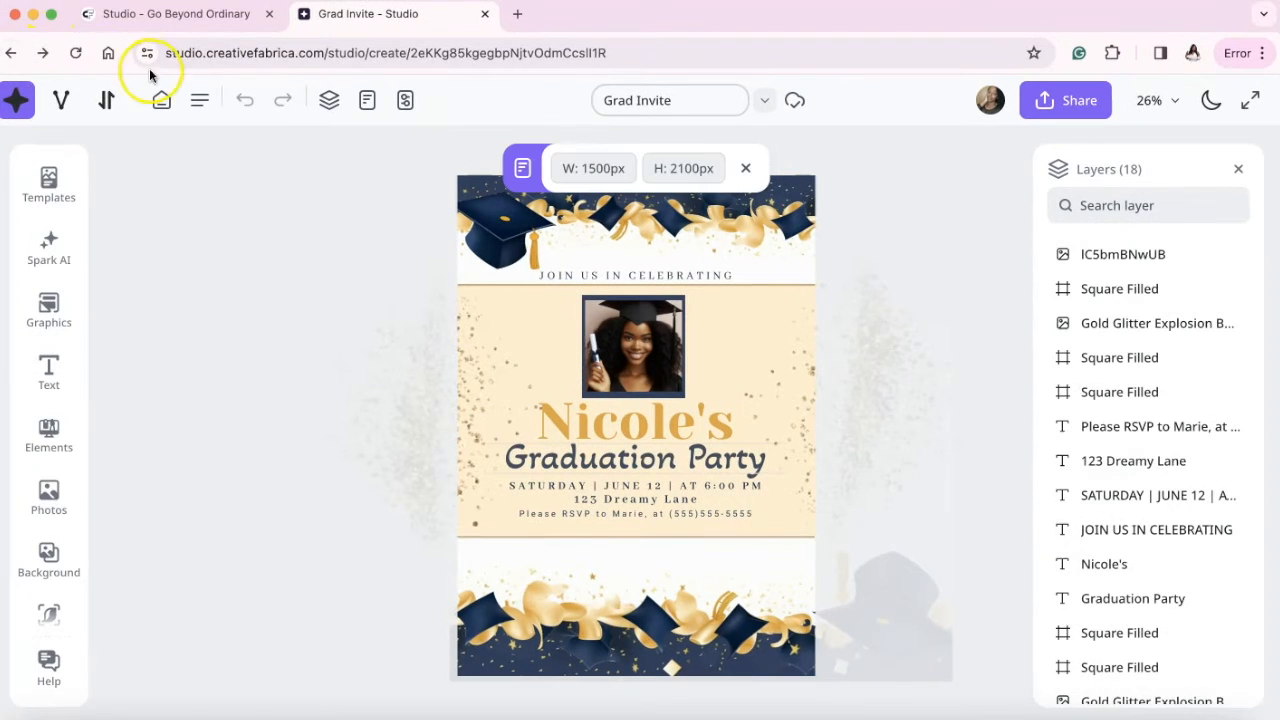
pyautogui.click(193, 99)
pyautogui.click(193, 99)
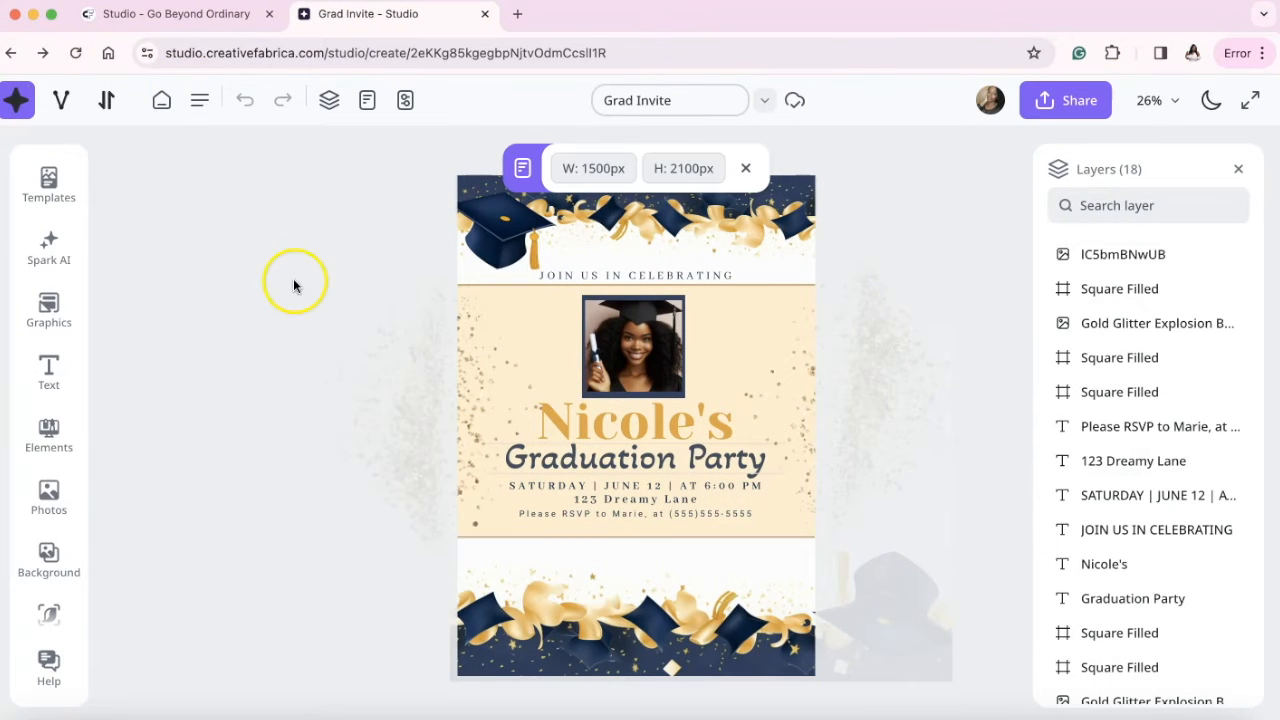
# Download the finished invitation as a print PDF, leaving background removal and horizontal flipping off
pyautogui.click(199, 100)
pyautogui.click(243, 348)
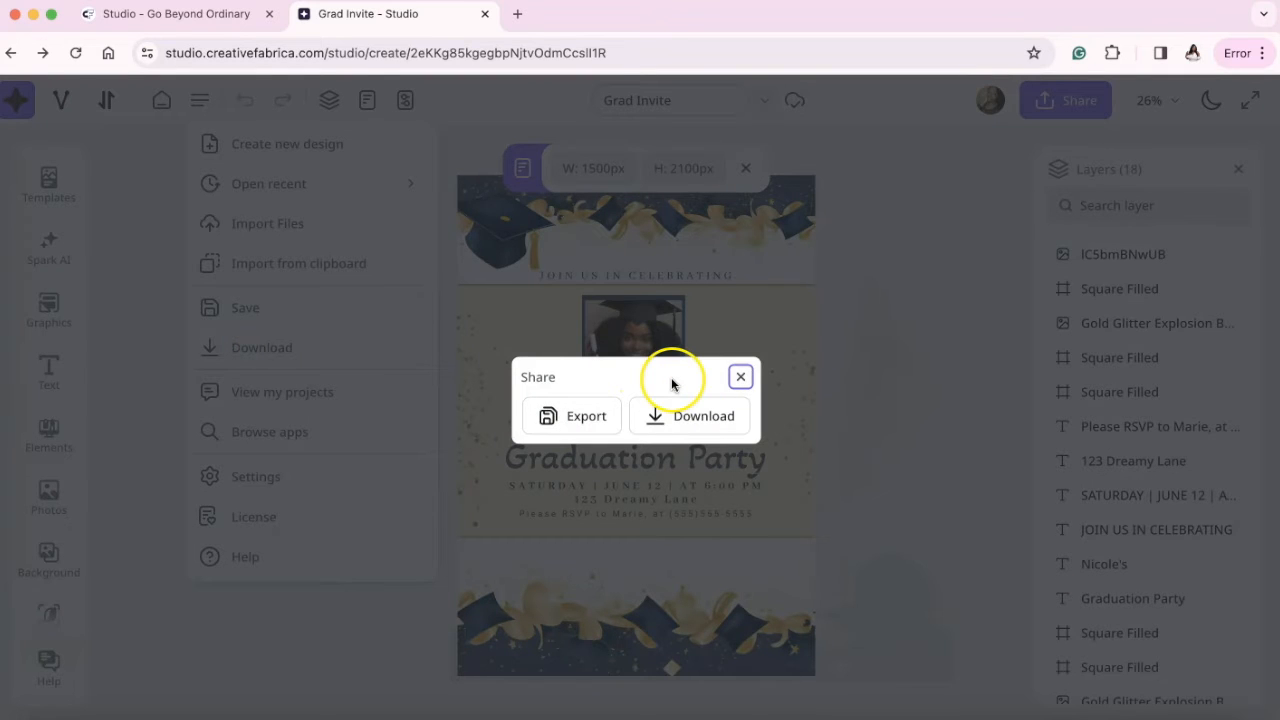
pyautogui.click(668, 422)
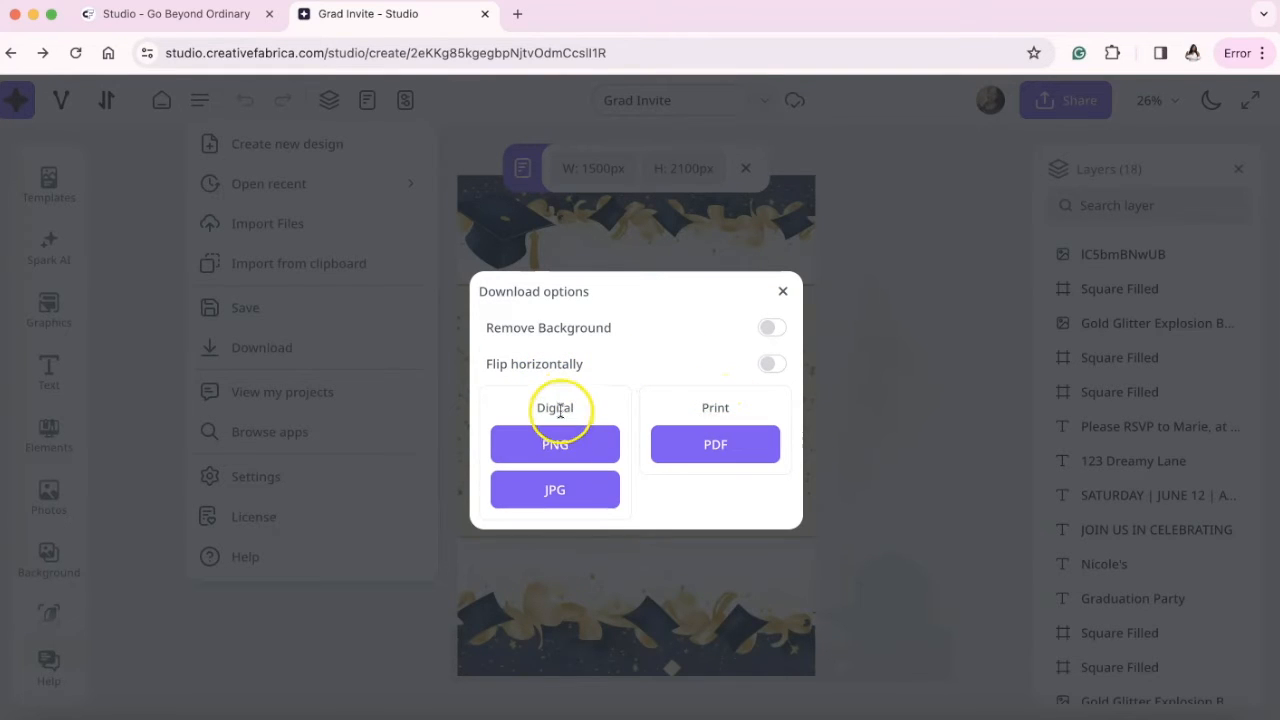
pyautogui.click(677, 455)
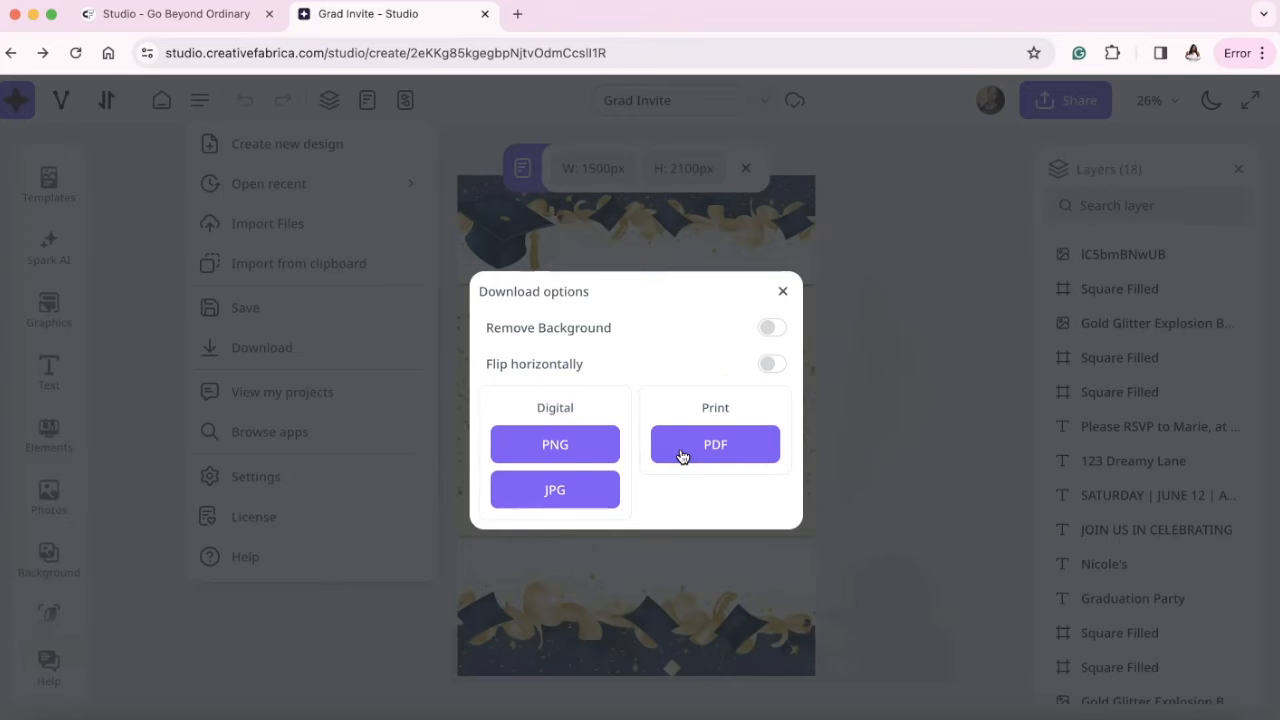